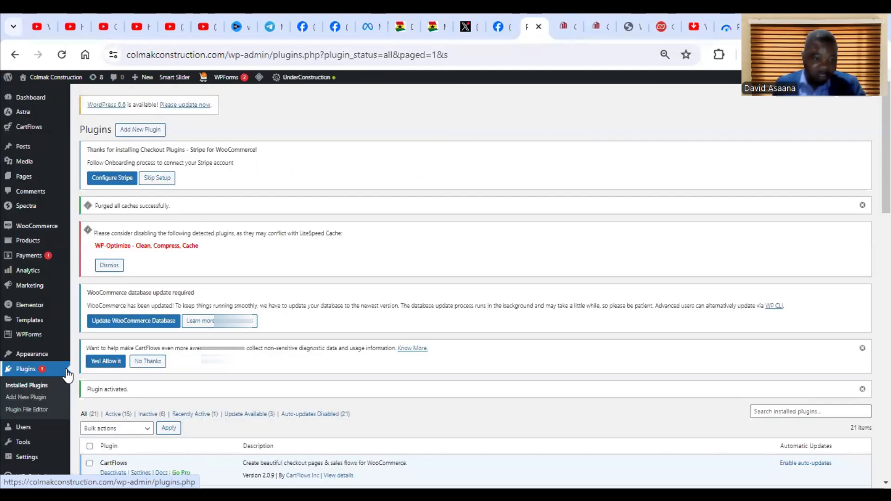
# Copy the Elementor Header & Footer Builder name from the installed plugins and search for it among the plugins available to add.
pyautogui.scroll(-4, 801, 260)
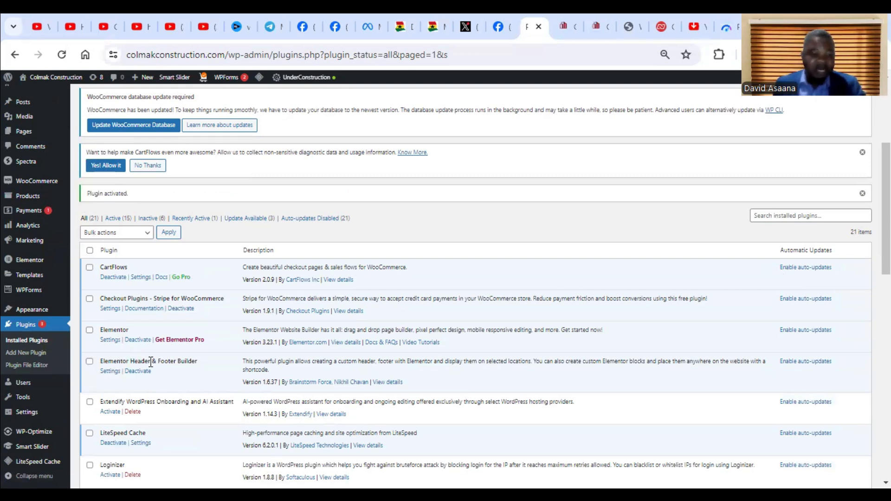
pyautogui.moveTo(198, 363); pyautogui.dragTo(88, 362)
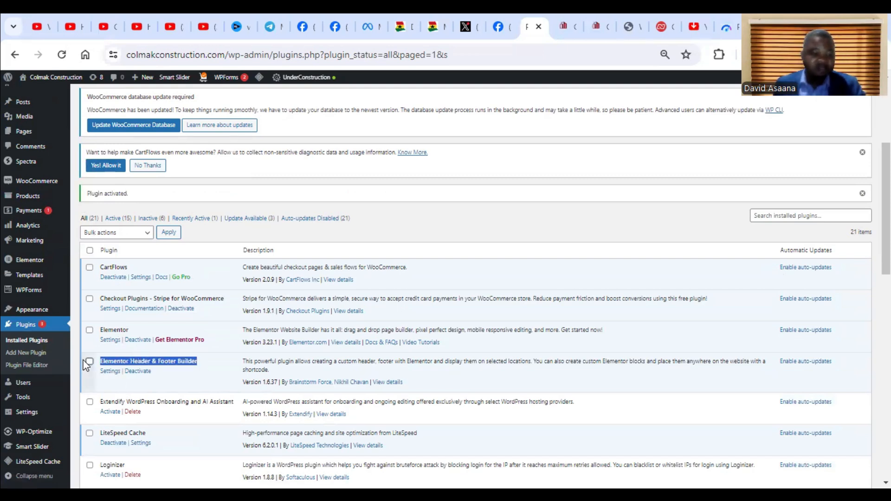
pyautogui.rightClick(120, 360)
pyautogui.click(185, 197)
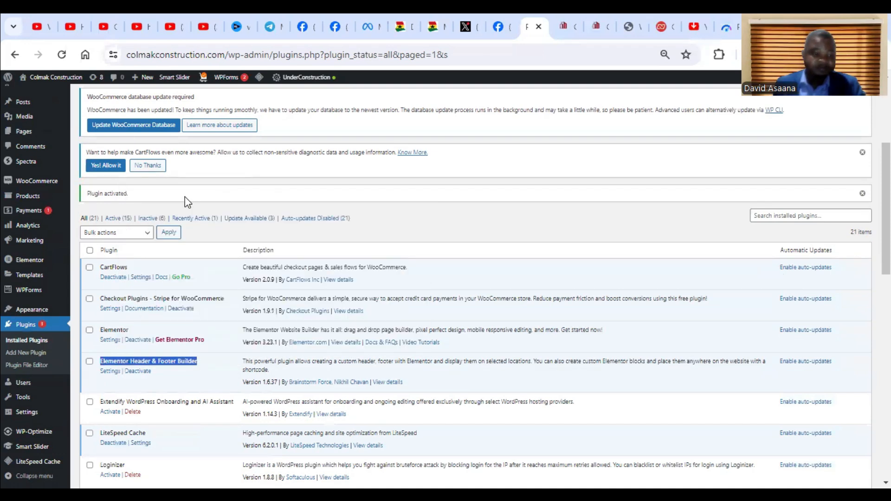
pyautogui.click(40, 353)
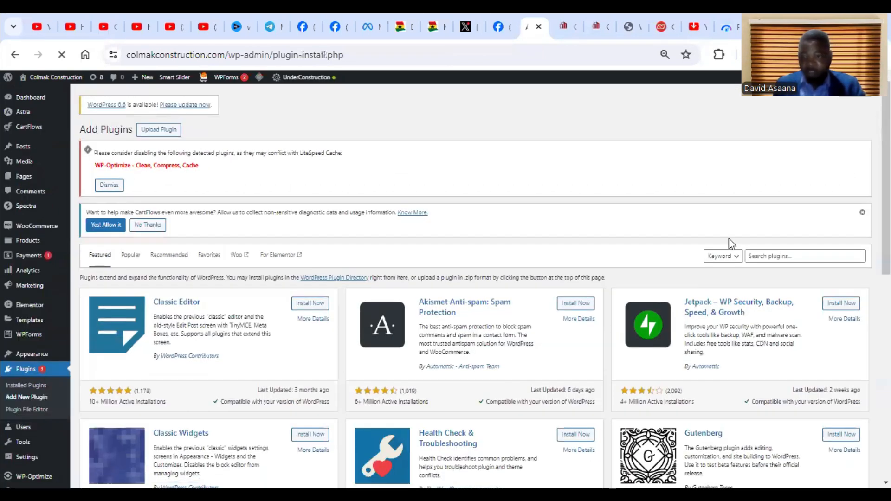
pyautogui.rightClick(773, 260)
pyautogui.click(629, 383)
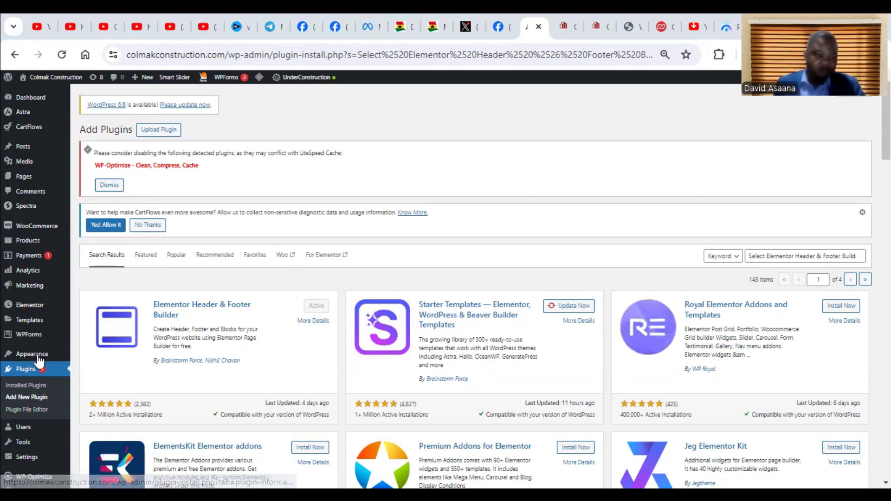
# Start a new Elementor Header & Footer Builder template, skipping the introductory questionnaire.
pyautogui.moveTo(43, 357)
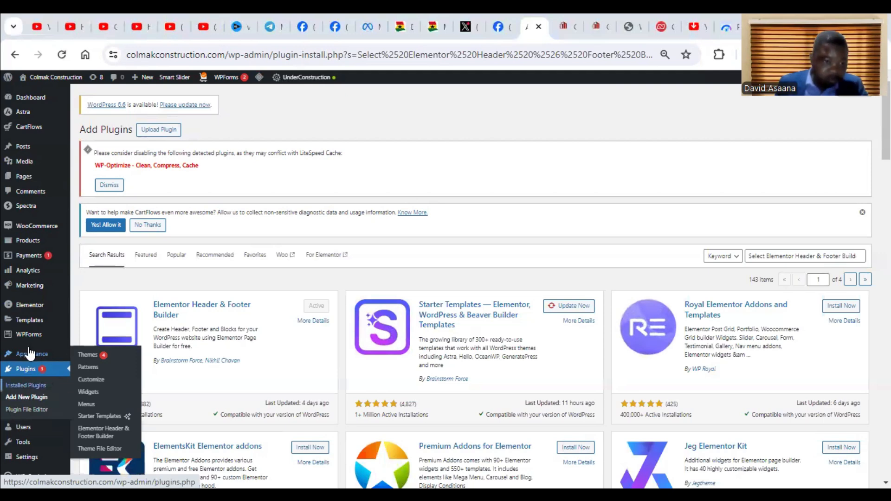
pyautogui.click(106, 436)
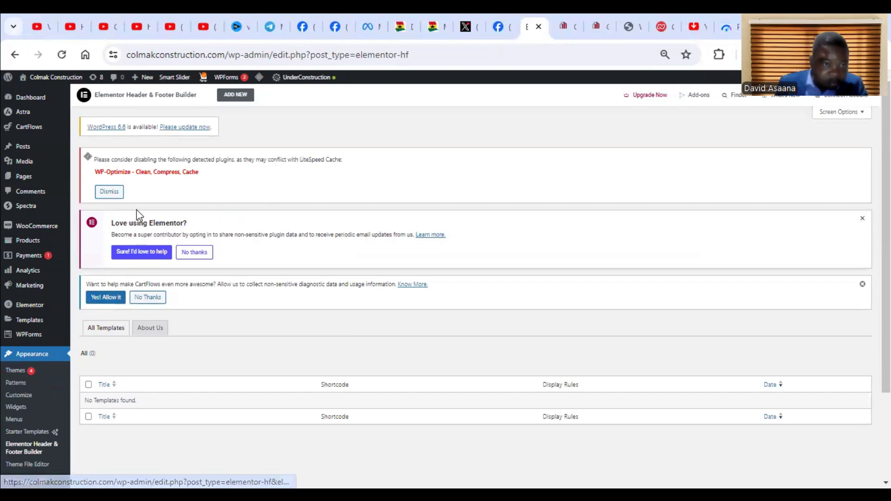
pyautogui.scroll(-2, 146, 391)
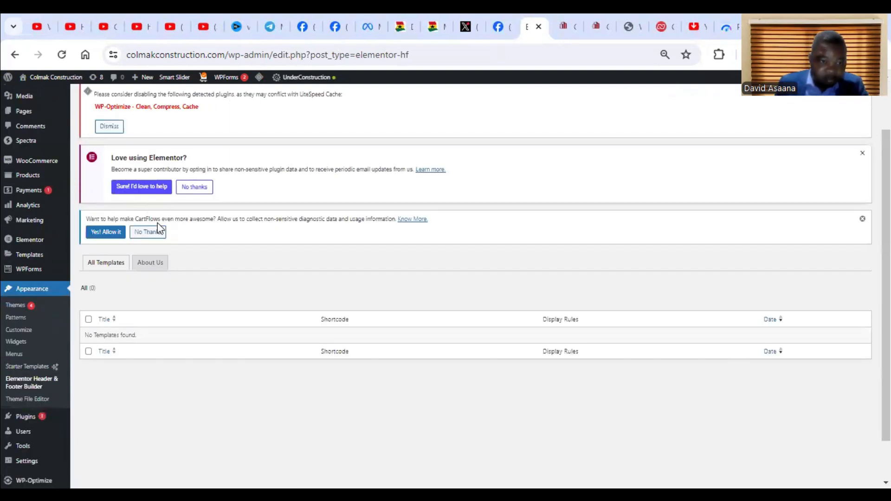
pyautogui.scroll(2, 160, 232)
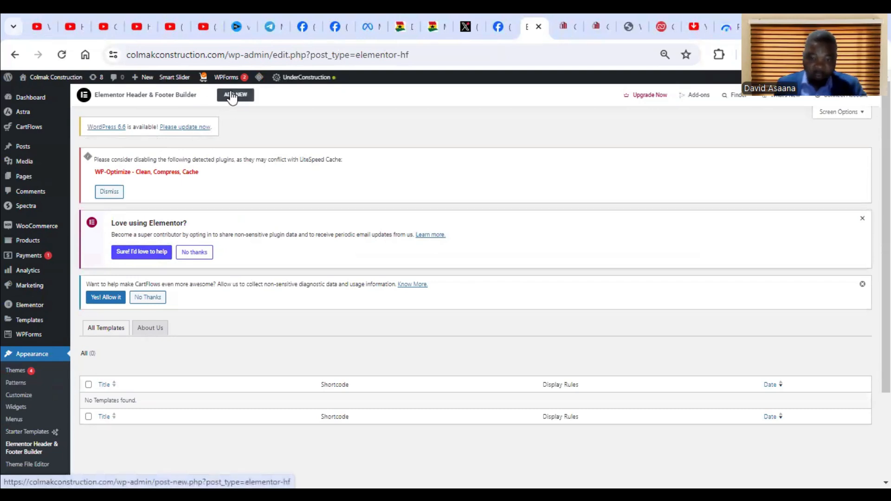
pyautogui.click(232, 97)
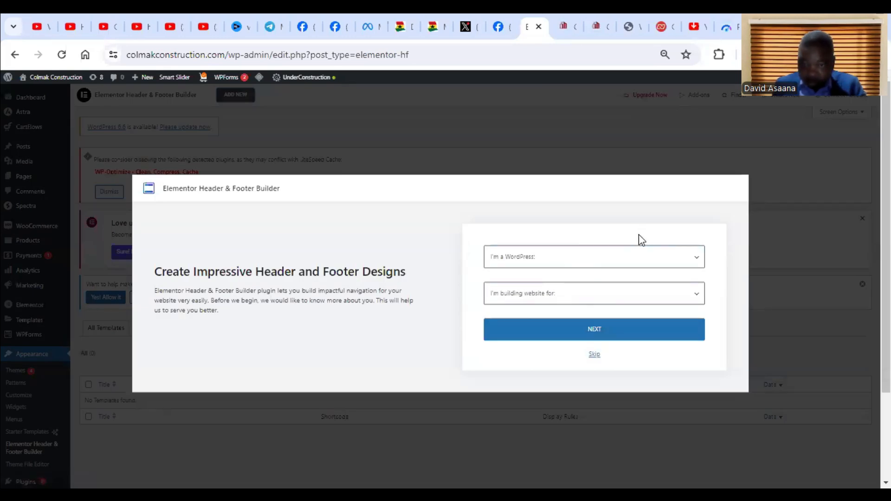
pyautogui.click(595, 356)
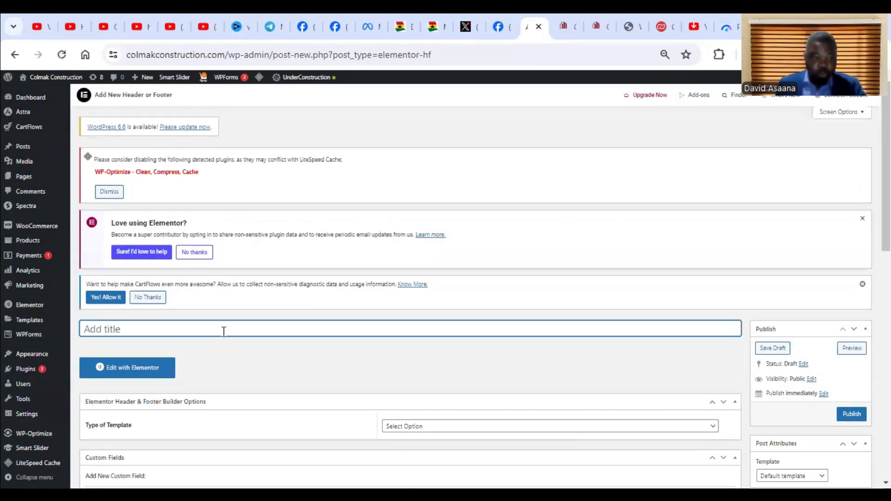
# Title the new template "Footer" and set its type of template to Footer.
pyautogui.scroll(-1, 141, 336)
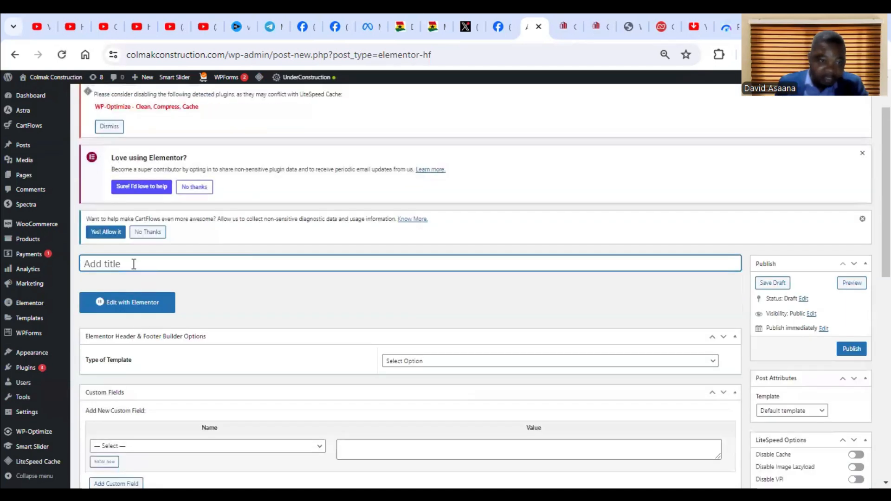
pyautogui.write('Footer')
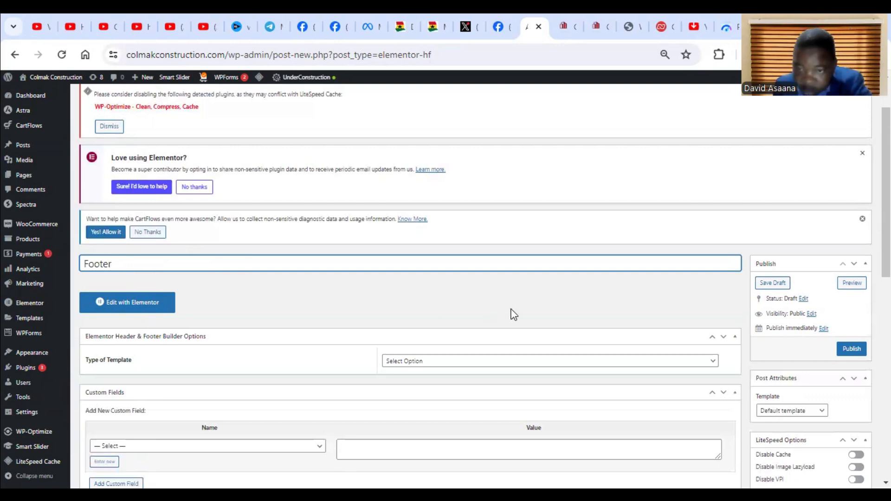
pyautogui.scroll(-3, 380, 321)
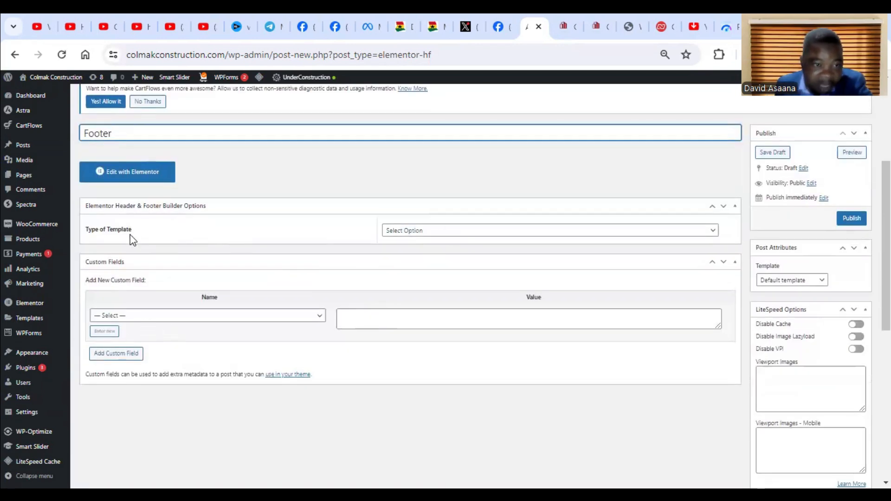
pyautogui.click(501, 233)
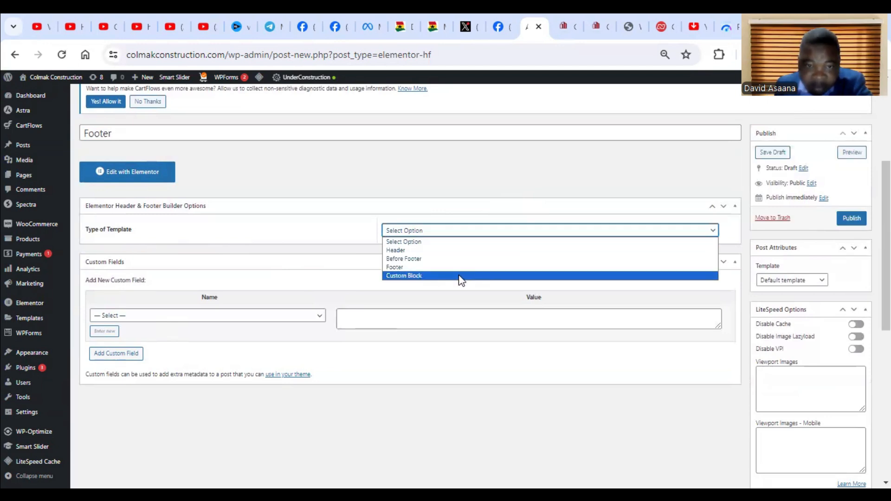
pyautogui.click(461, 242)
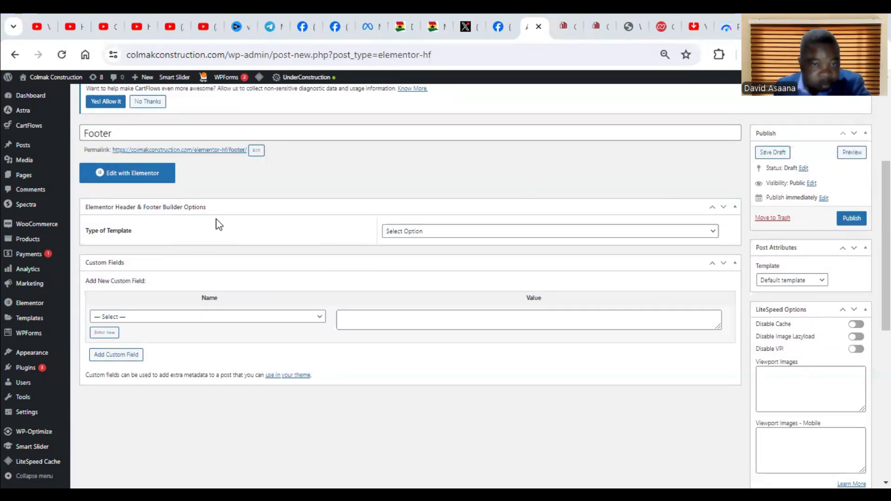
pyautogui.click(493, 236)
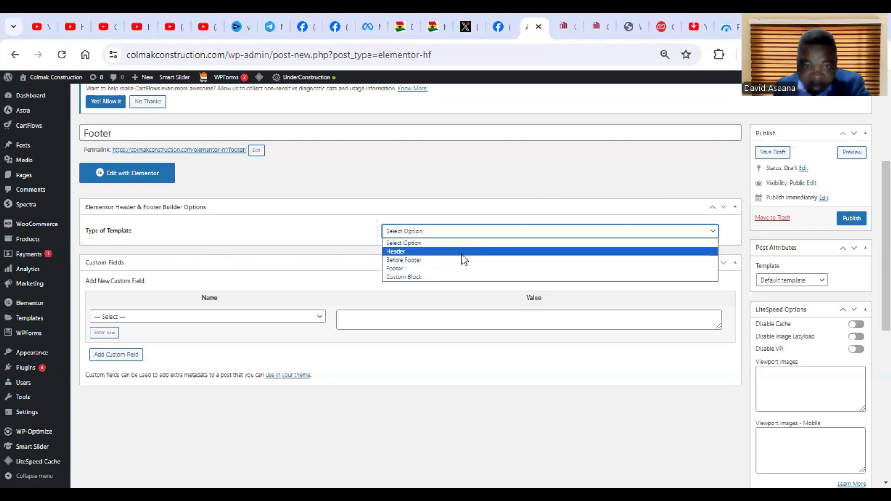
pyautogui.click(438, 269)
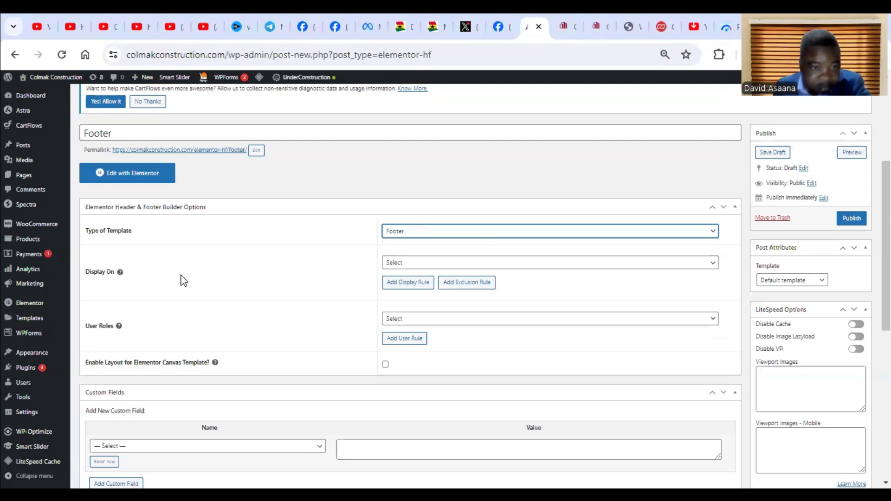
# Set the footer template to display on the Entire Website for All user roles.
pyautogui.click(470, 266)
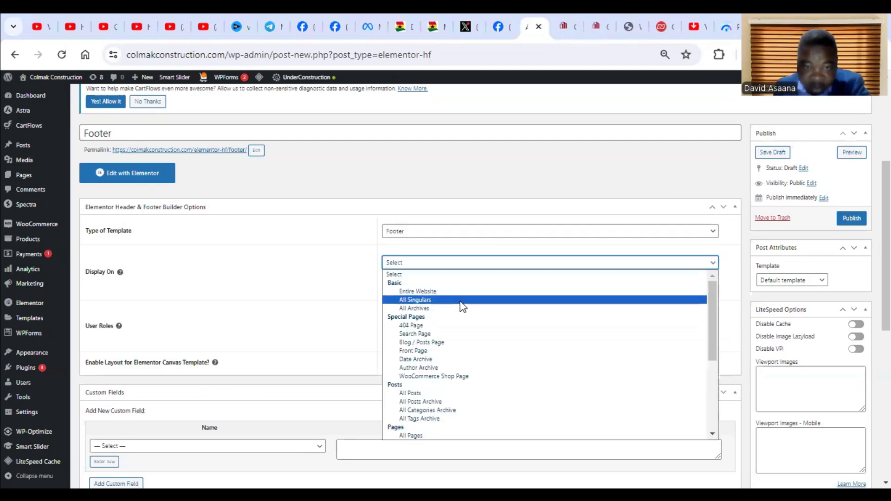
pyautogui.click(460, 292)
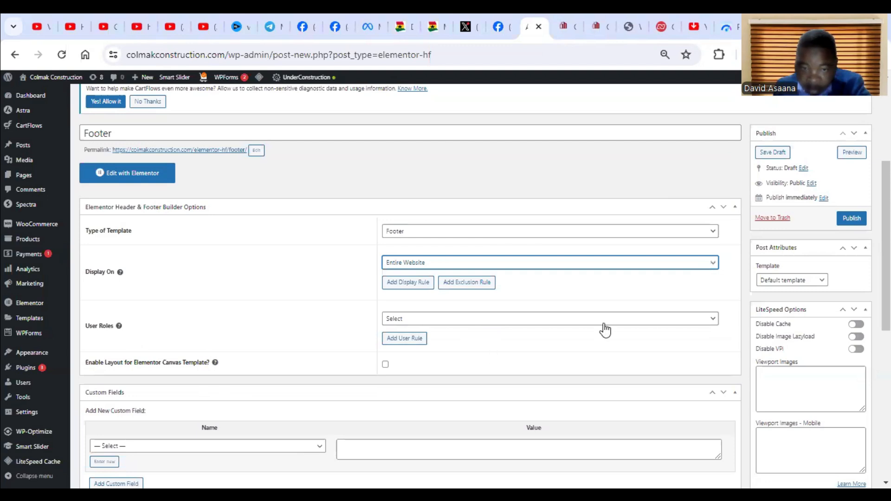
pyautogui.scroll(-2, 311, 436)
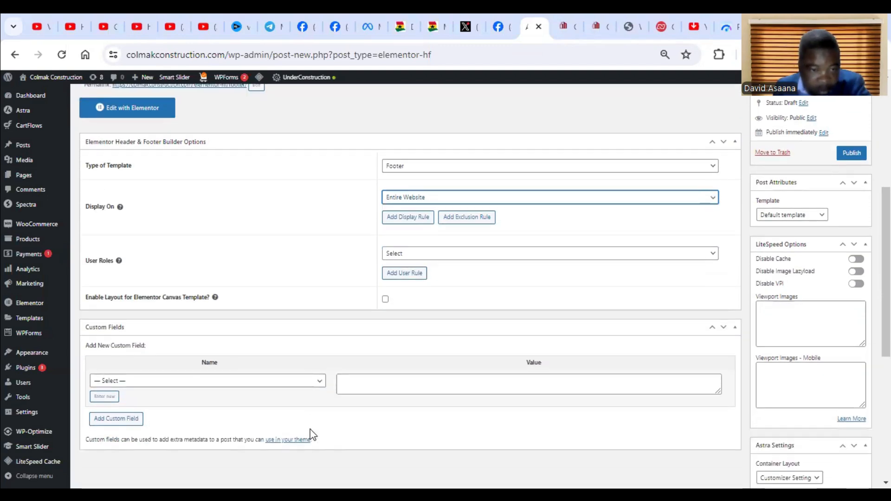
pyautogui.scroll(2, 478, 378)
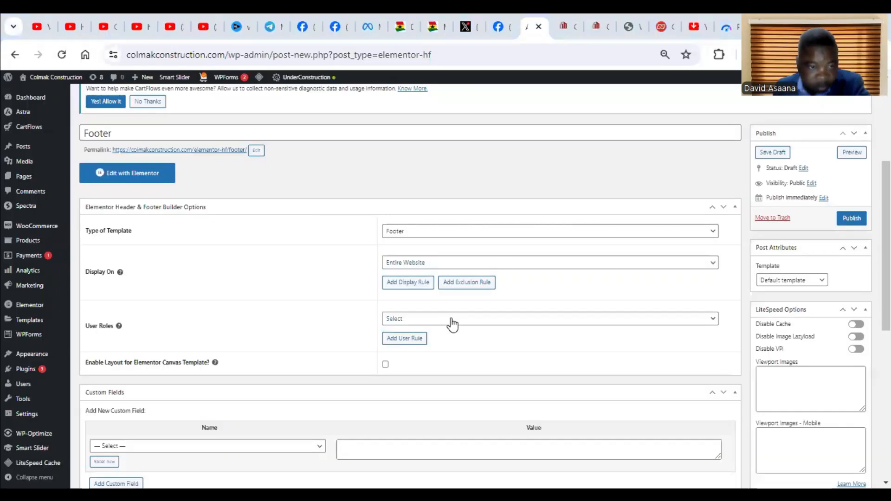
pyautogui.click(451, 323)
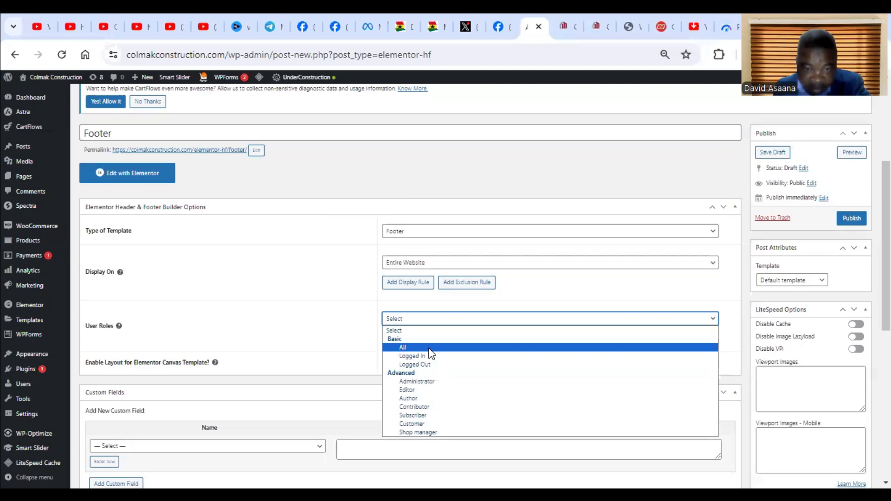
pyautogui.click(429, 349)
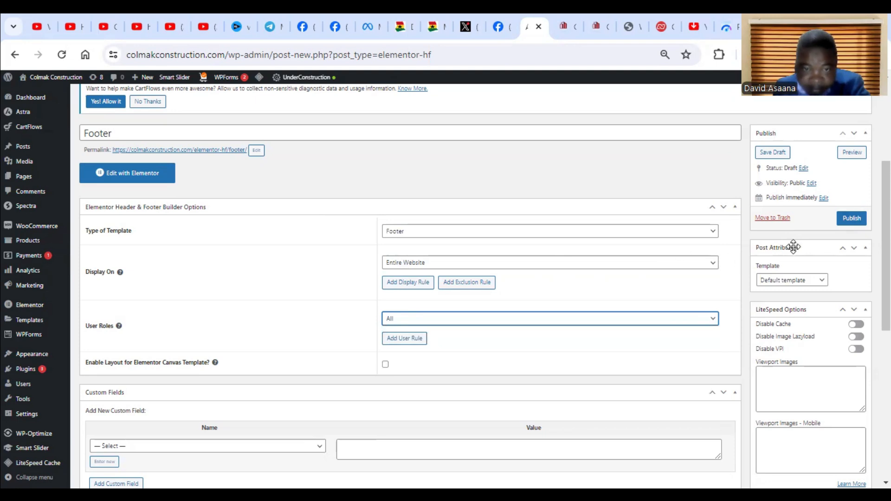
# Publish the Footer template.
pyautogui.scroll(-5, 705, 313)
pyautogui.scroll(3, 707, 317)
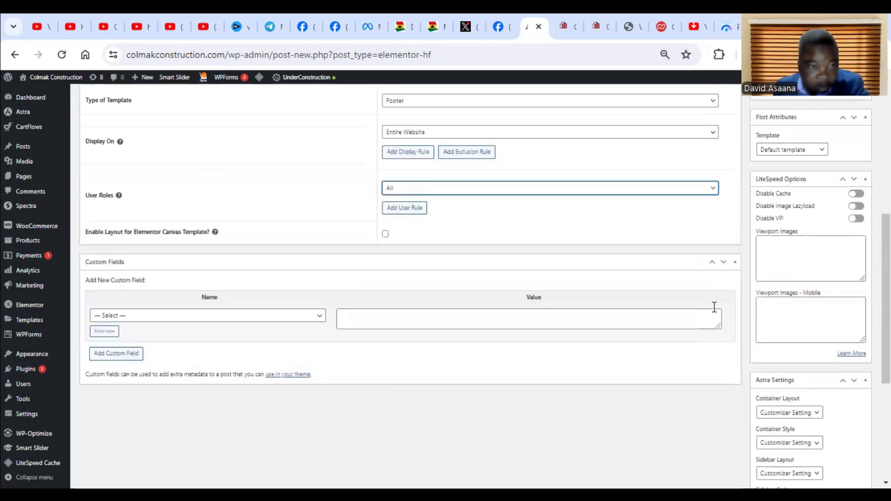
pyautogui.scroll(4, 847, 160)
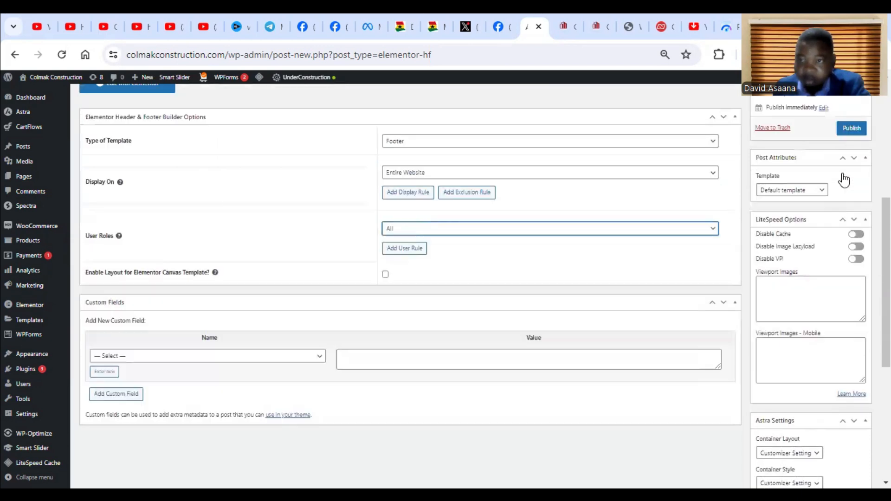
pyautogui.scroll(-3, 831, 250)
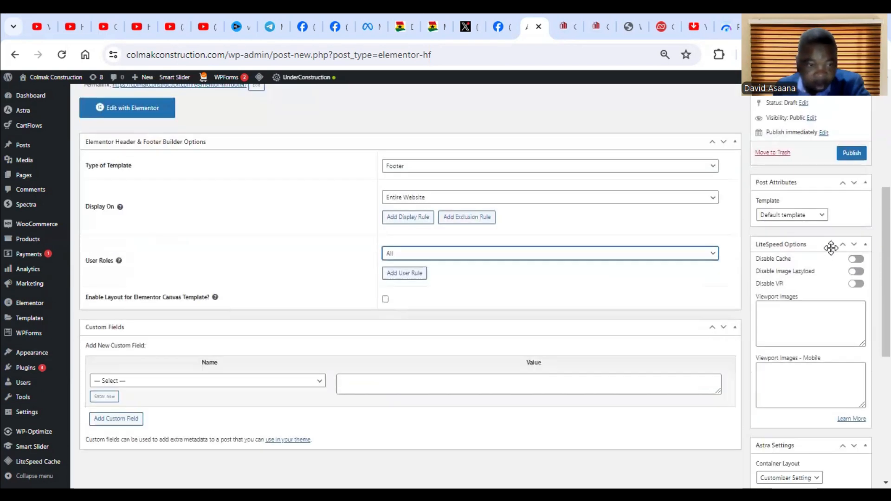
pyautogui.click(854, 156)
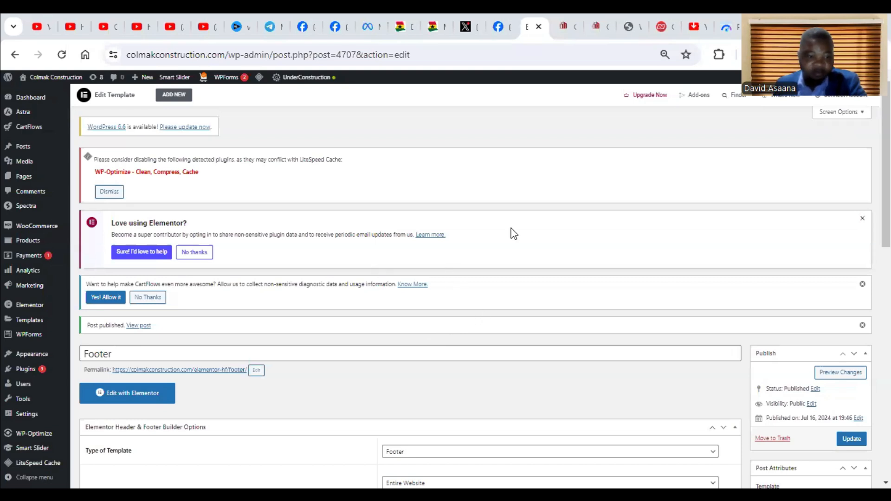
# Open the Footer template for editing in Elementor and add a single-column Flexbox container.
pyautogui.scroll(-4, 627, 346)
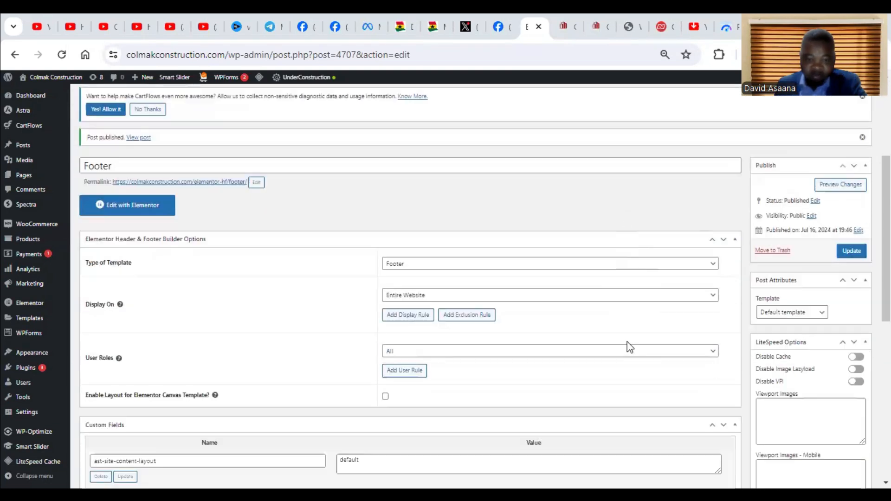
pyautogui.click(137, 199)
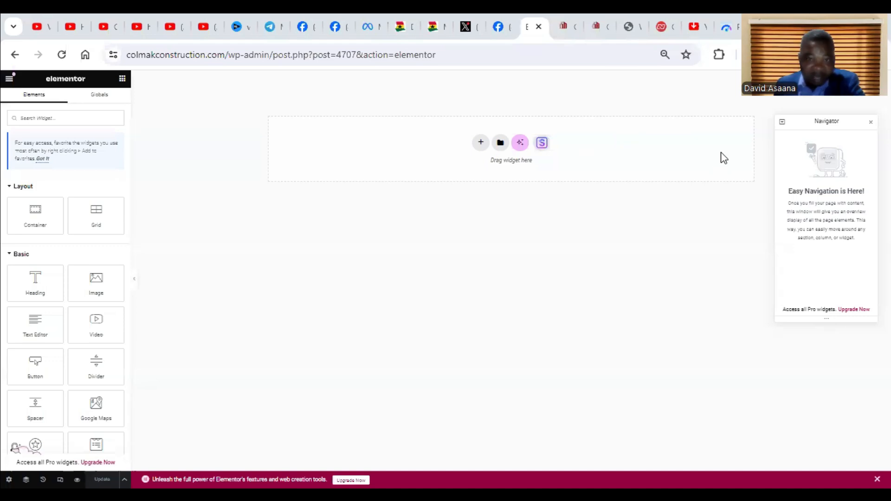
pyautogui.click(479, 143)
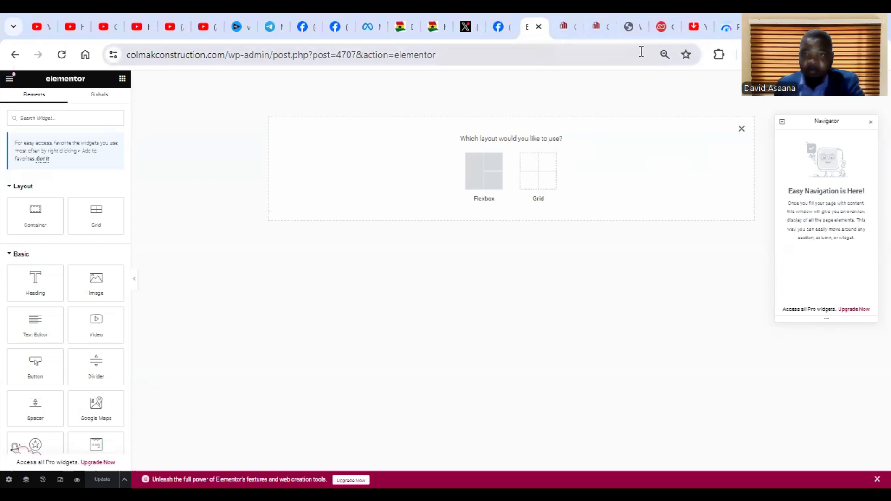
pyautogui.click(484, 170)
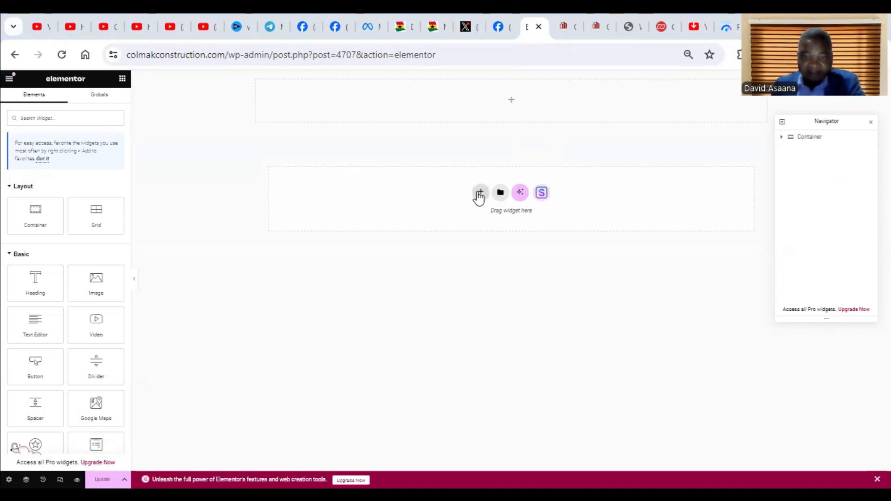
# Add a second Flexbox container below with a three-column structure whose middle column is wider than the outer two.
pyautogui.click(480, 193)
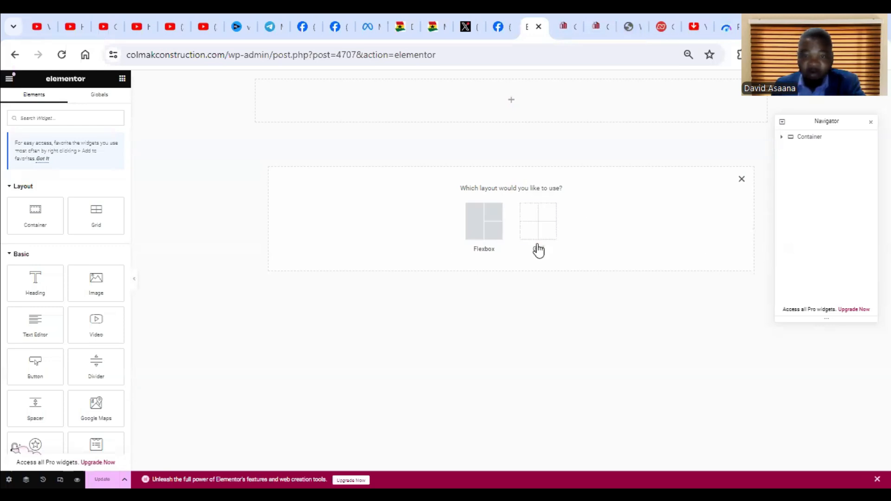
pyautogui.click(478, 224)
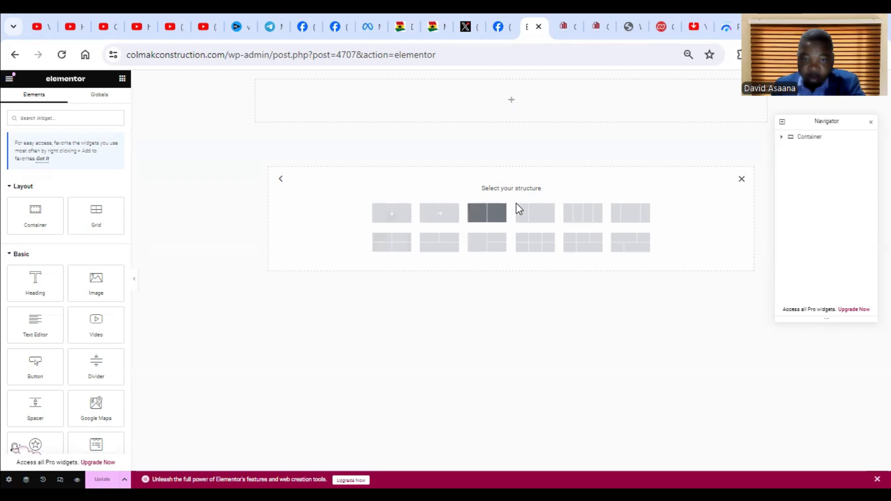
pyautogui.click(639, 217)
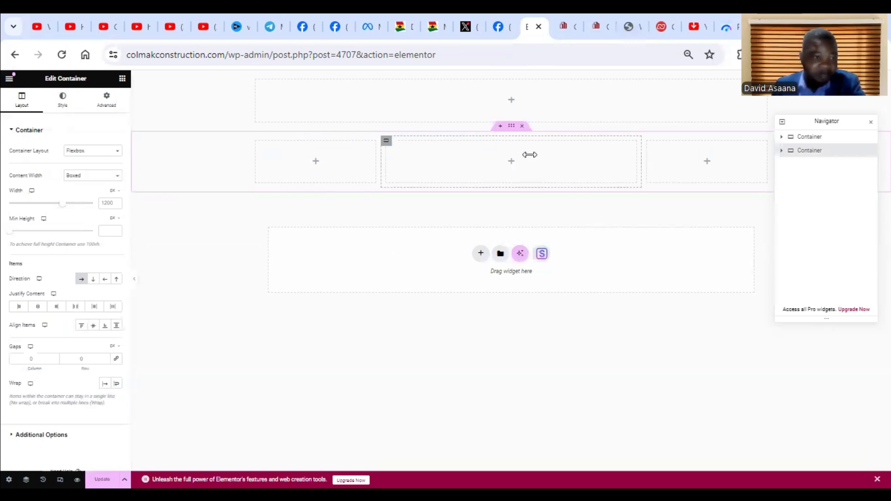
# Add an Image widget to the middle column of the three-column container and choose the COLMAK Construction logo.
pyautogui.click(511, 162)
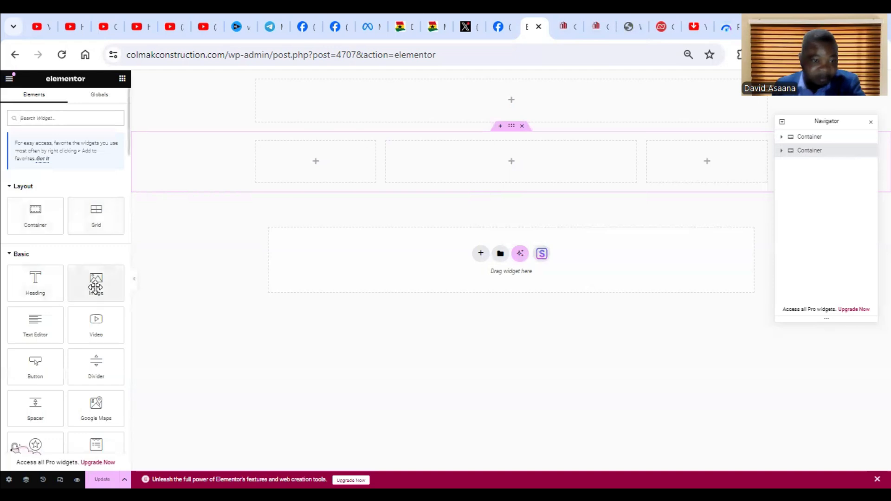
pyautogui.moveTo(92, 282); pyautogui.dragTo(508, 161)
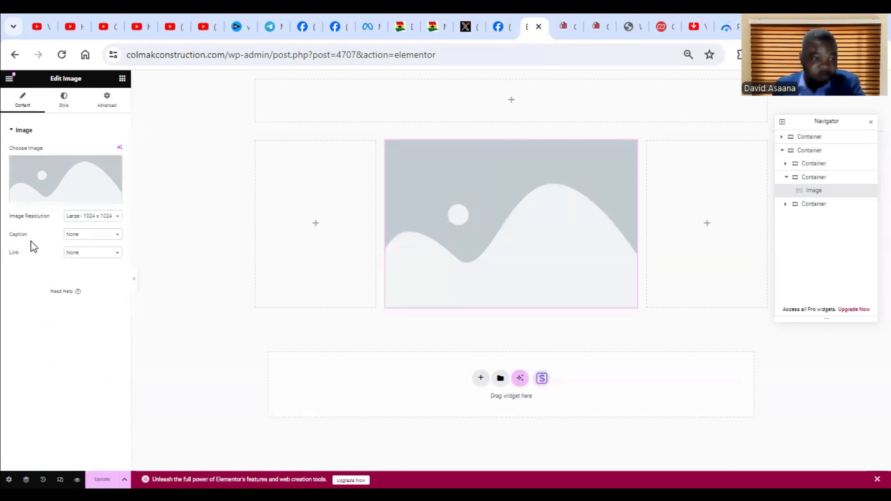
pyautogui.click(55, 204)
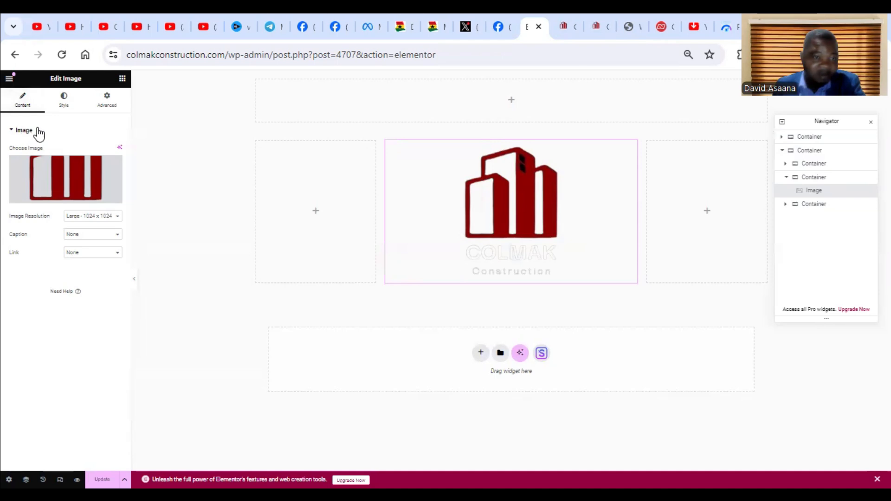
# Set the logo's image resolution to Thumbnail - 150 x 150 and its width to 20%.
pyautogui.click(98, 221)
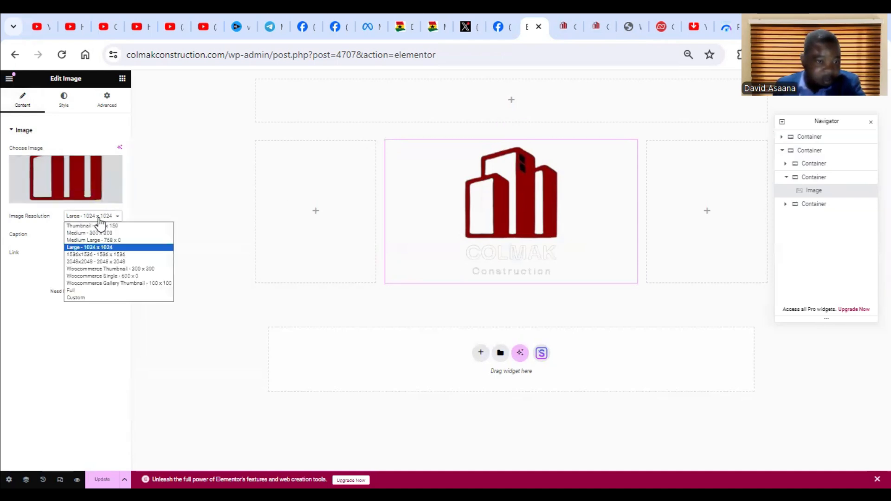
pyautogui.click(128, 233)
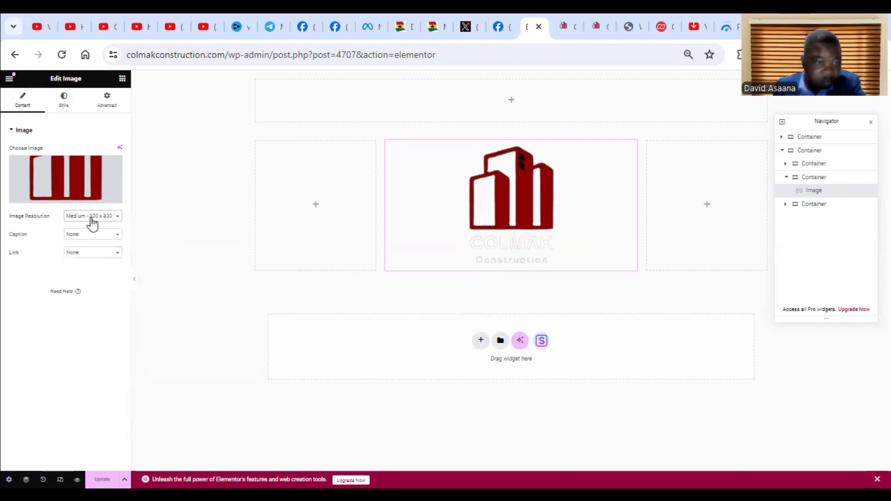
pyautogui.click(94, 218)
pyautogui.click(105, 226)
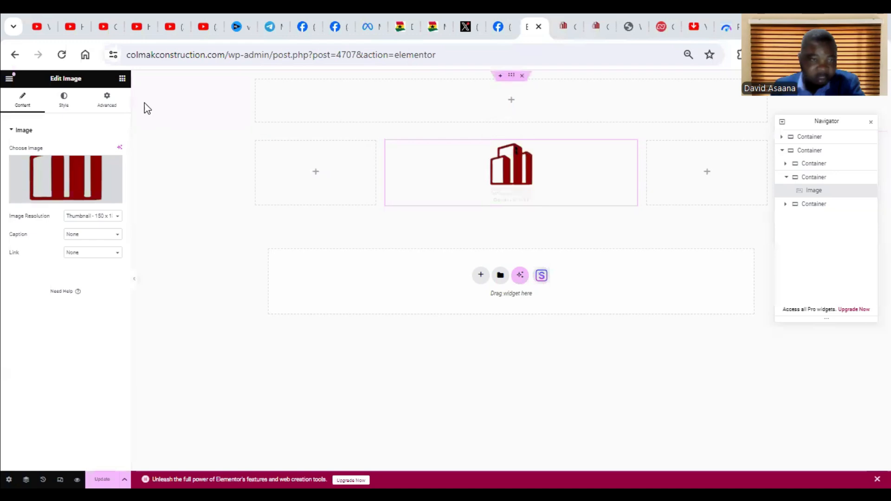
pyautogui.click(69, 99)
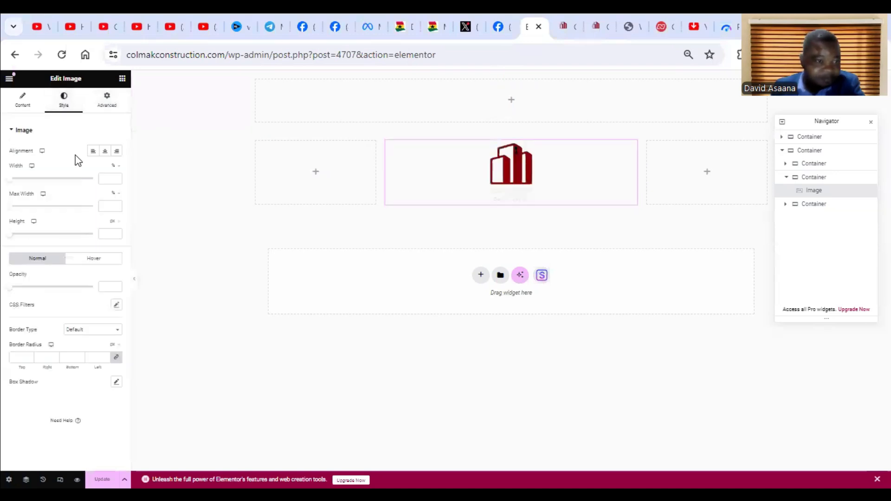
pyautogui.moveTo(10, 181)
pyautogui.mouseDown()
pyautogui.moveTo(79, 185)
pyautogui.moveTo(27, 186)
pyautogui.mouseUp()
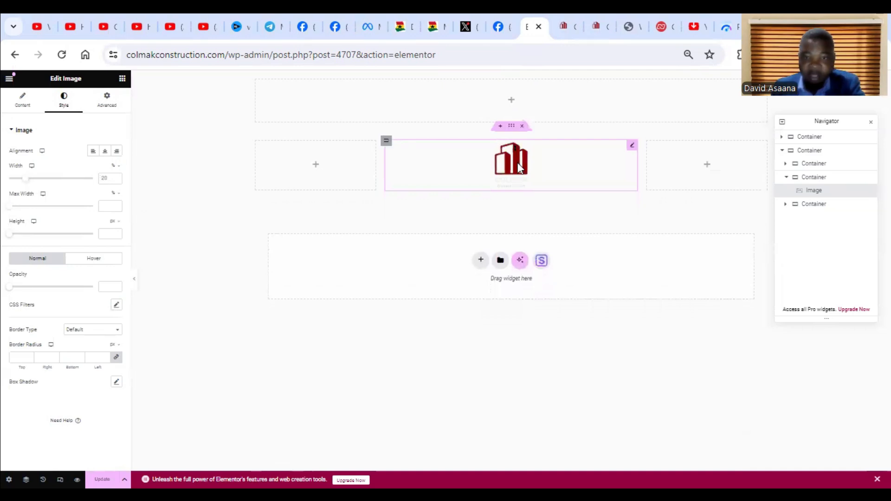
pyautogui.click(21, 99)
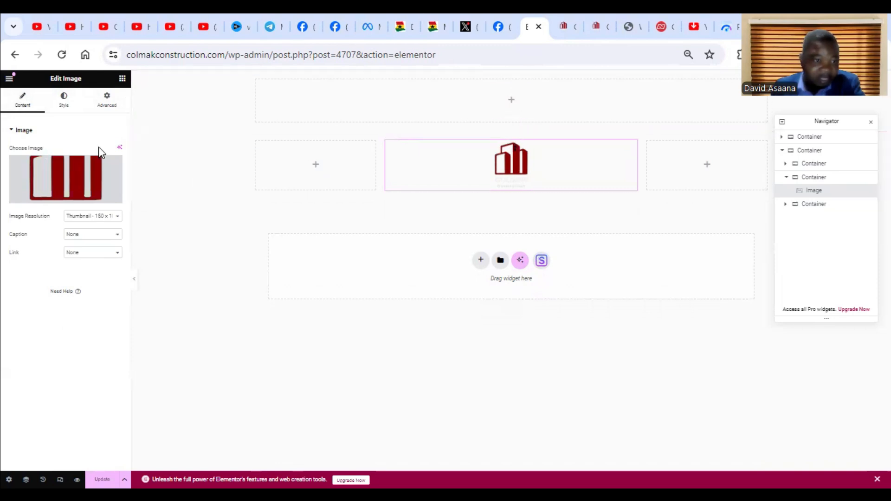
pyautogui.click(106, 103)
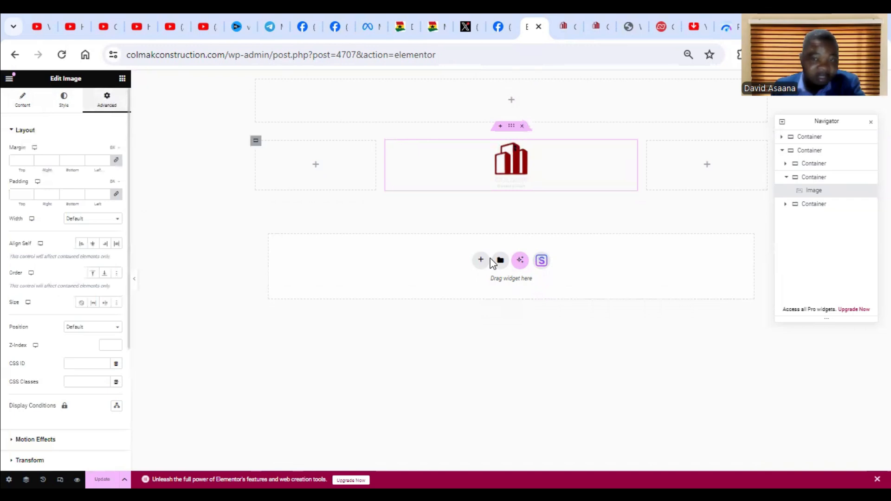
# Add a Text Editor widget below the logo with the text "Innovative paneling solutions for everyone".
pyautogui.click(511, 131)
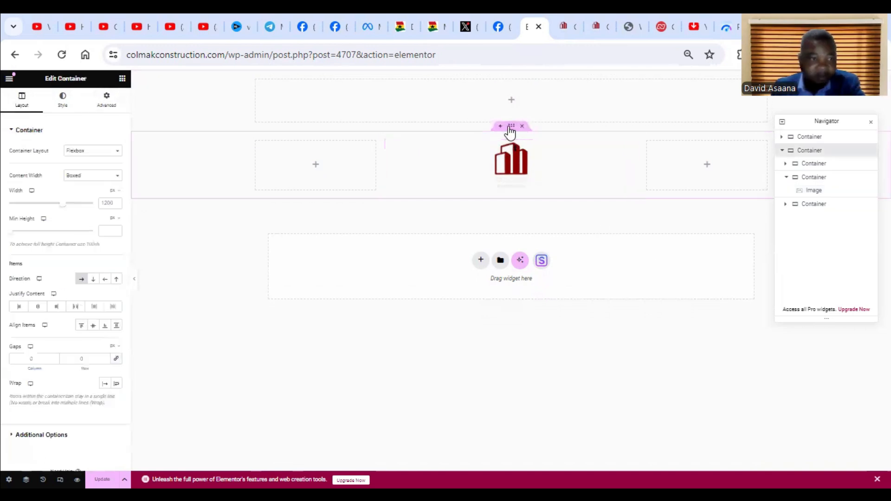
pyautogui.click(122, 81)
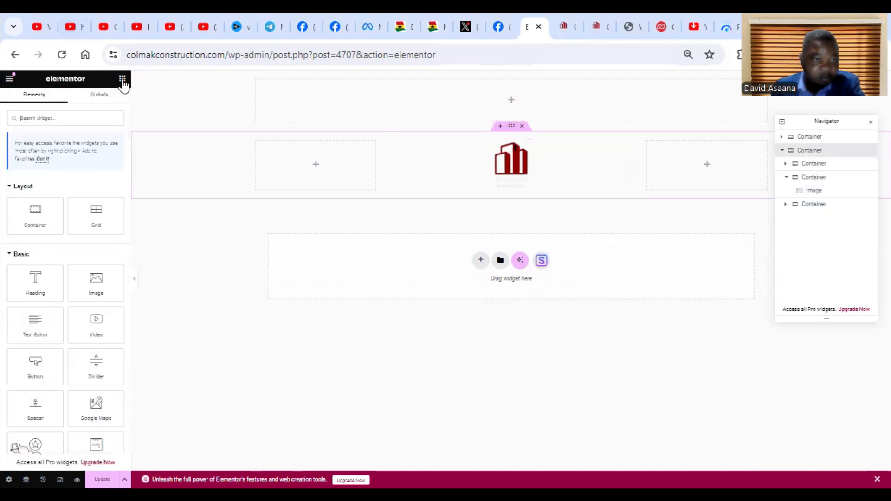
pyautogui.moveTo(45, 339); pyautogui.dragTo(527, 201)
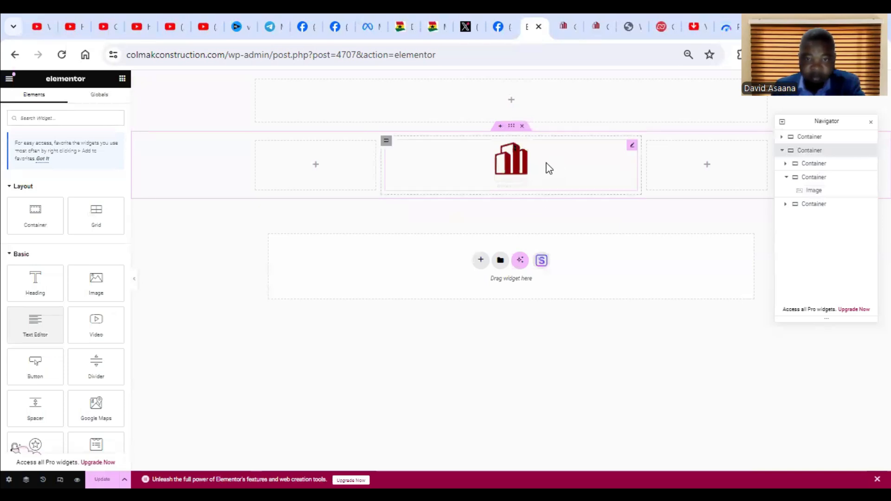
pyautogui.moveTo(35, 327); pyautogui.dragTo(516, 188)
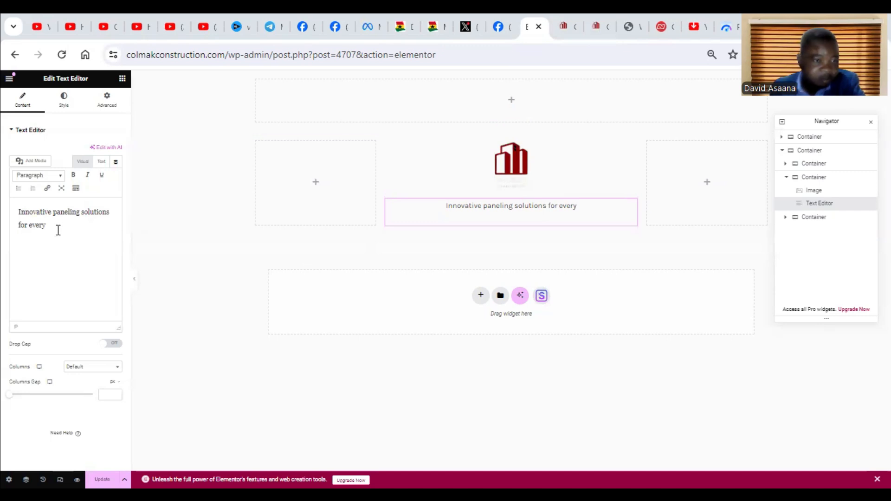
pyautogui.write('one')
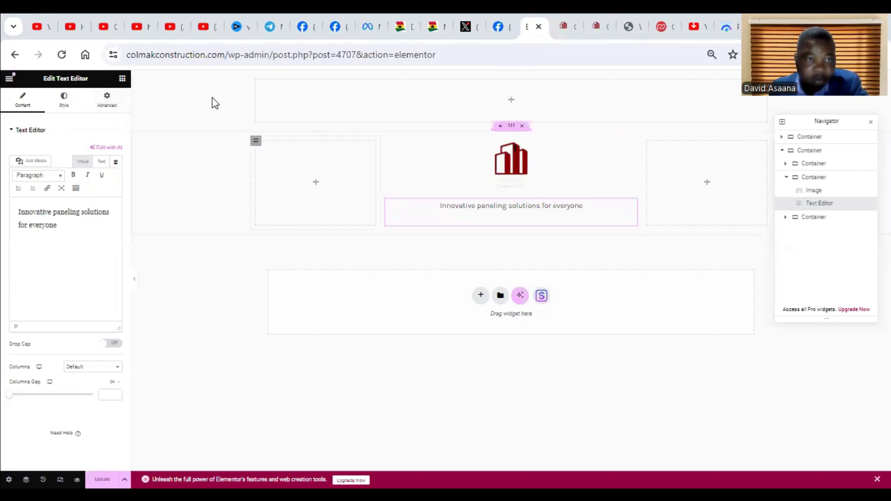
# Find the Social Icons widget and add it below the tagline in the middle column.
pyautogui.click(121, 79)
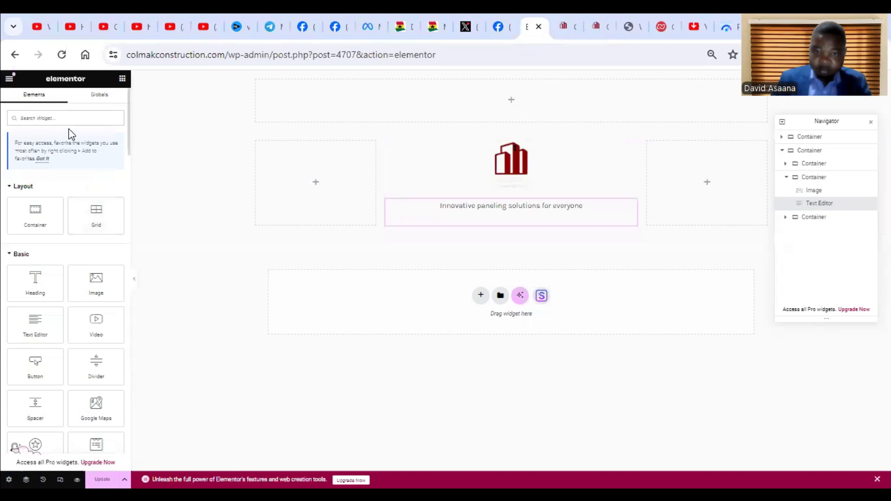
pyautogui.write('socia')
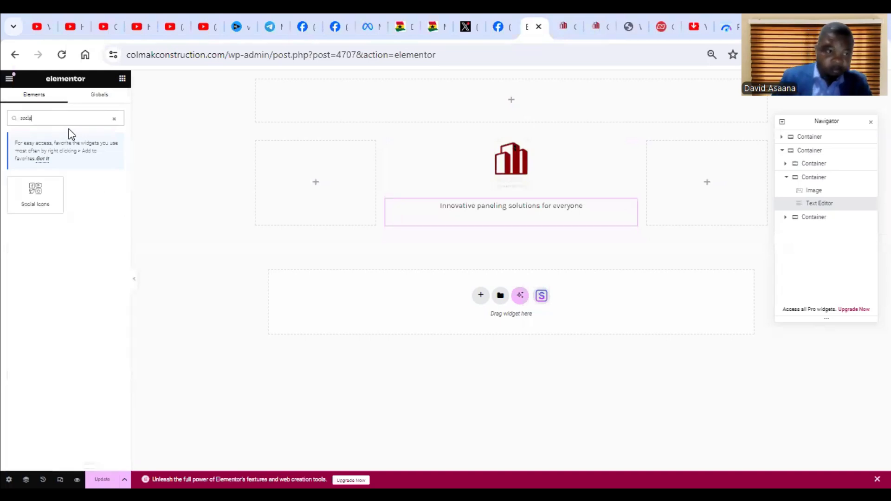
pyautogui.moveTo(38, 196); pyautogui.dragTo(491, 223)
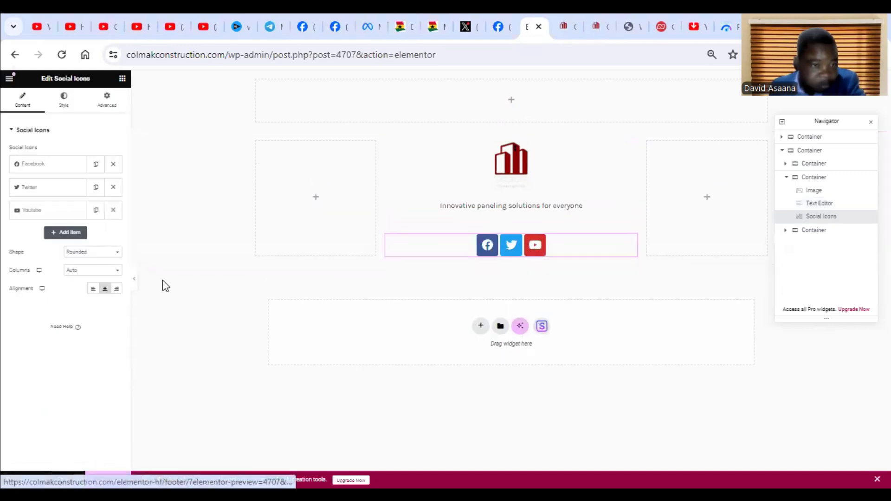
# Try the Square shape on the social icons and switch back to Rounded.
pyautogui.click(107, 254)
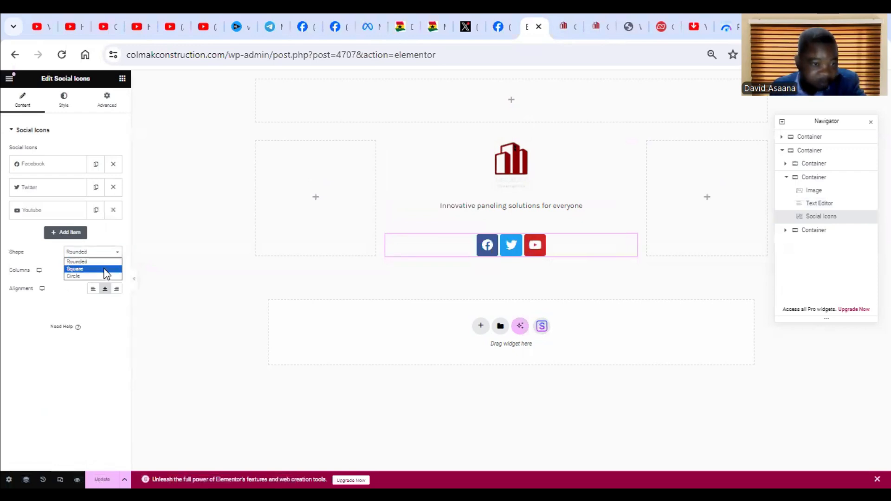
pyautogui.click(104, 269)
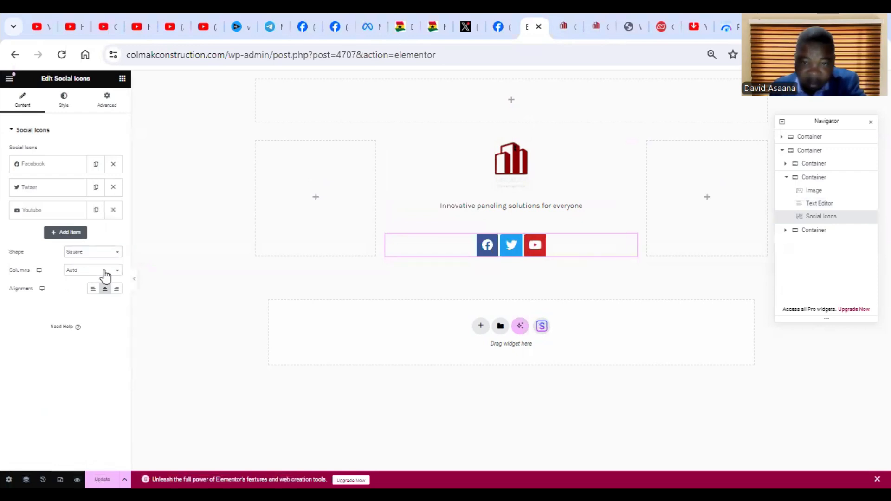
pyautogui.click(99, 253)
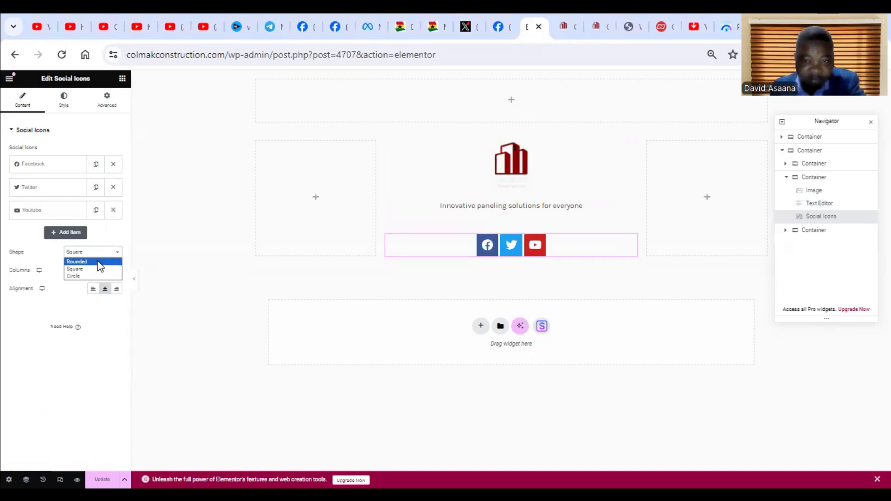
pyautogui.click(99, 262)
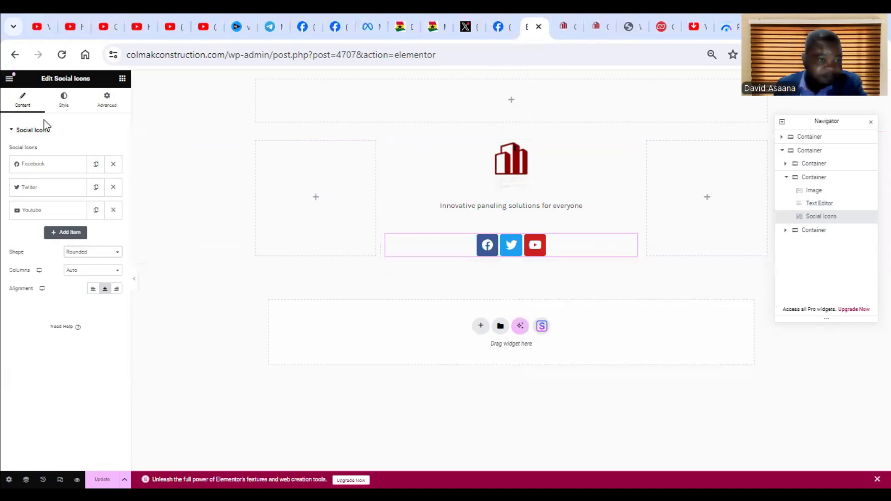
# Add a Navigation Menu widget to the first column of the three-column container and set its layout to Vertical.
pyautogui.click(122, 78)
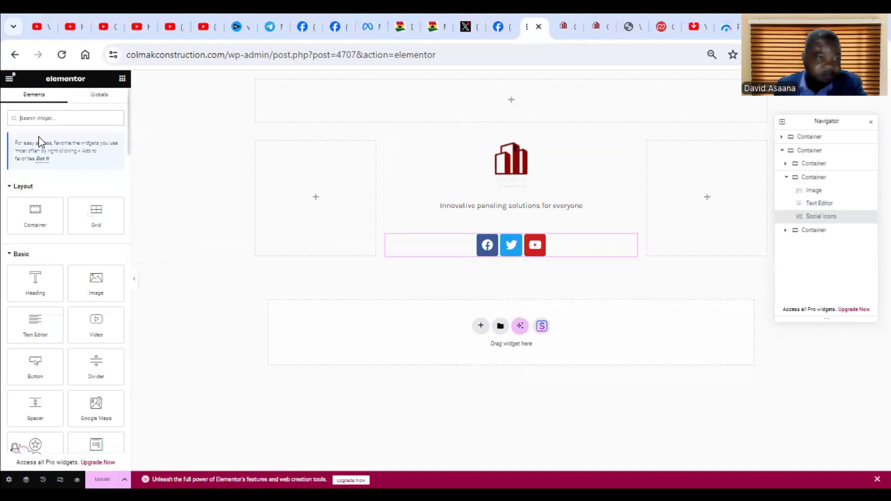
pyautogui.write('viga')
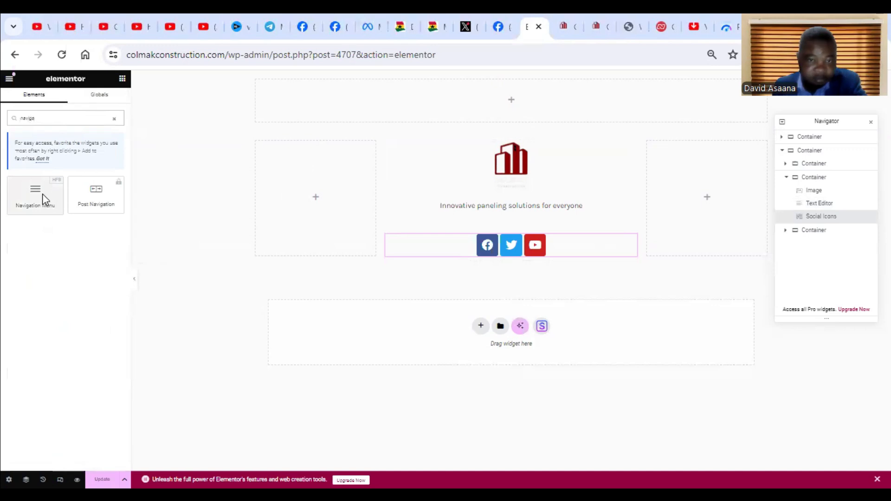
pyautogui.moveTo(43, 193); pyautogui.dragTo(305, 203)
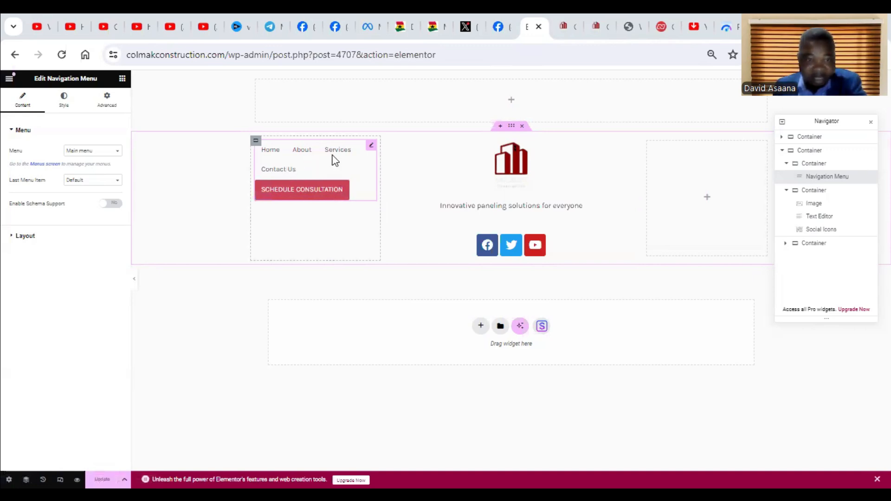
pyautogui.click(37, 239)
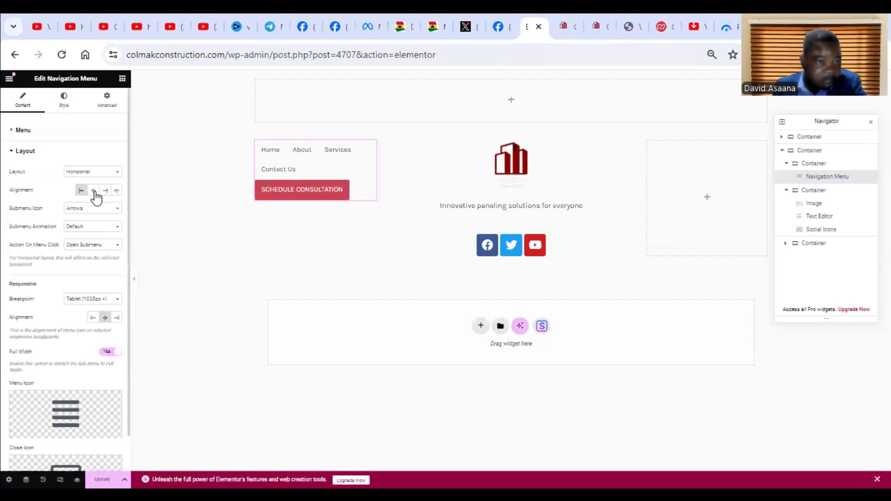
pyautogui.click(111, 175)
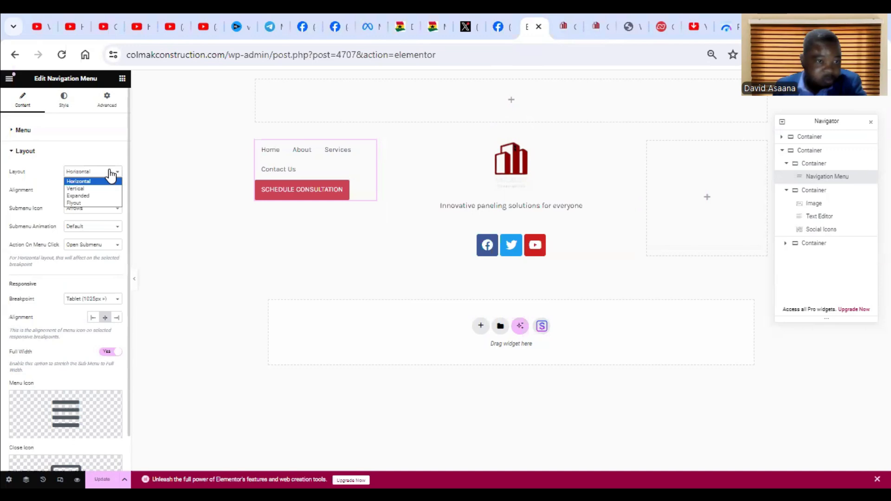
pyautogui.click(95, 189)
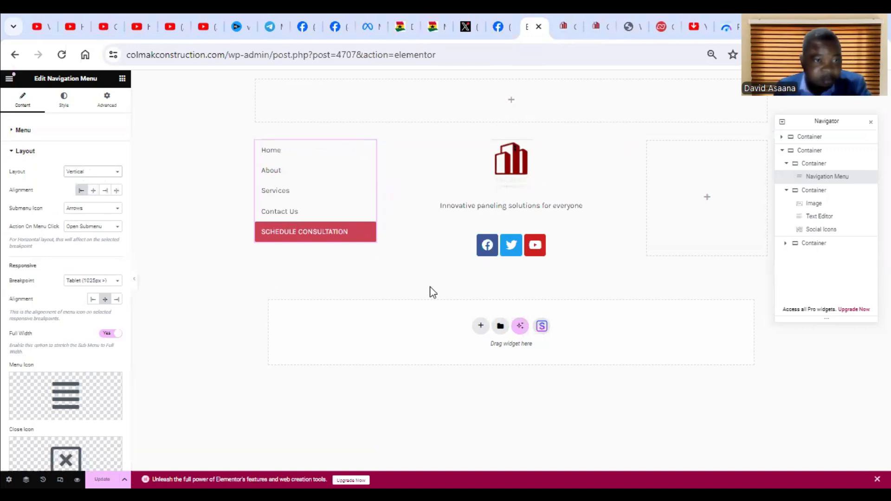
# Set the first column's navigation menu to show the Quick Links menu.
pyautogui.click(20, 132)
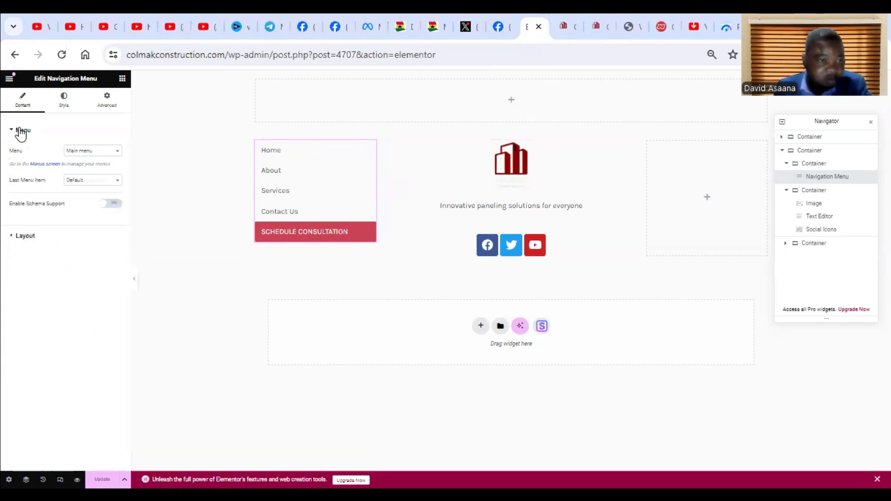
pyautogui.click(100, 151)
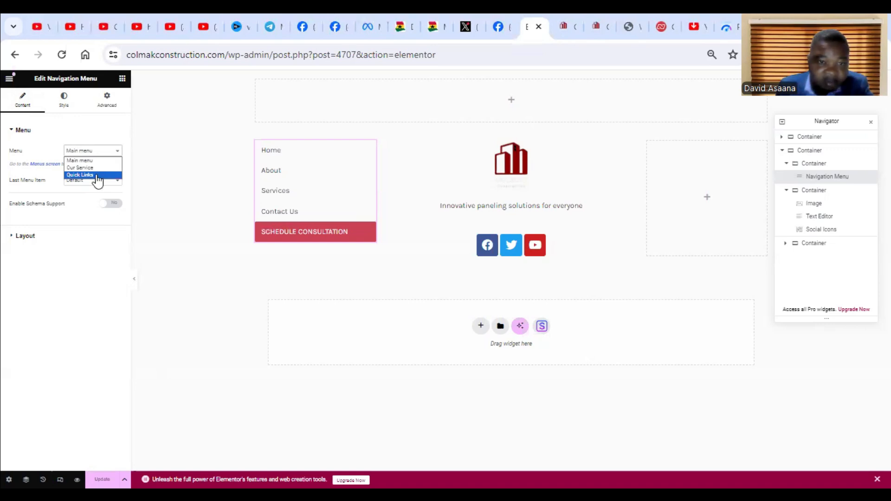
pyautogui.click(80, 175)
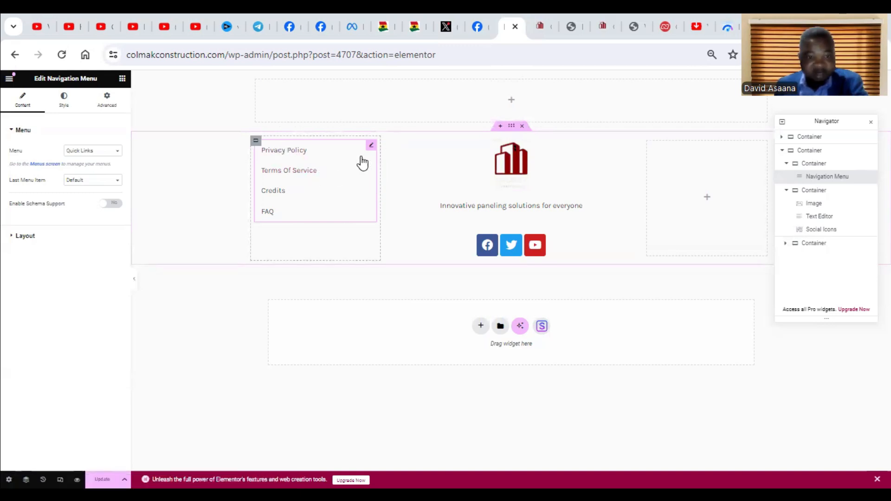
# Switch to the WordPress dashboard, open the Menus page and bring up the form for creating a new menu.
pyautogui.click(546, 15)
pyautogui.click(570, 15)
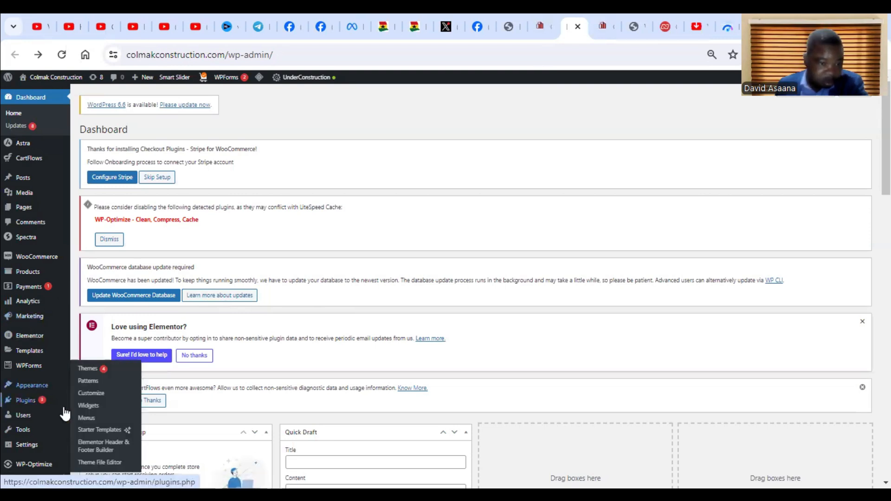
pyautogui.click(97, 418)
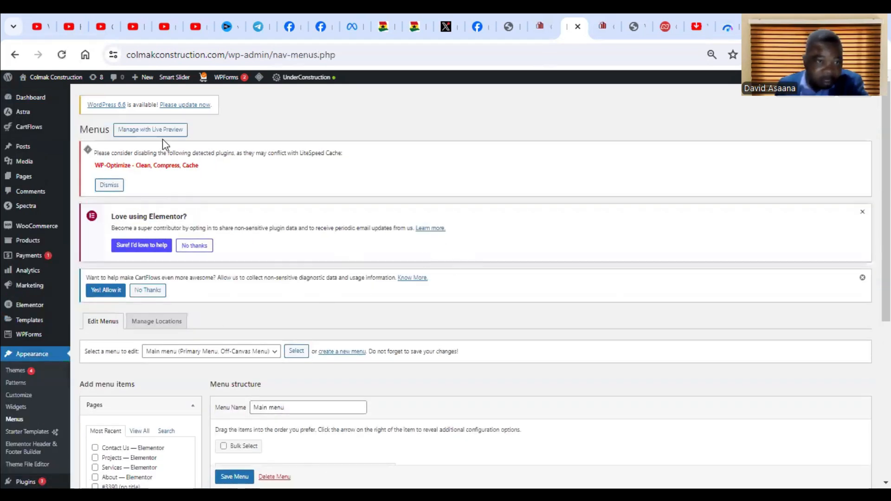
pyautogui.scroll(-3, 175, 195)
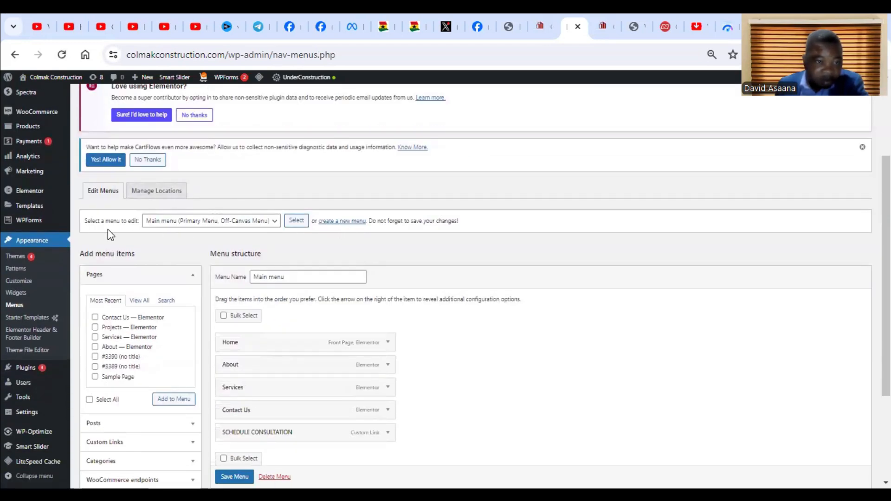
pyautogui.click(350, 225)
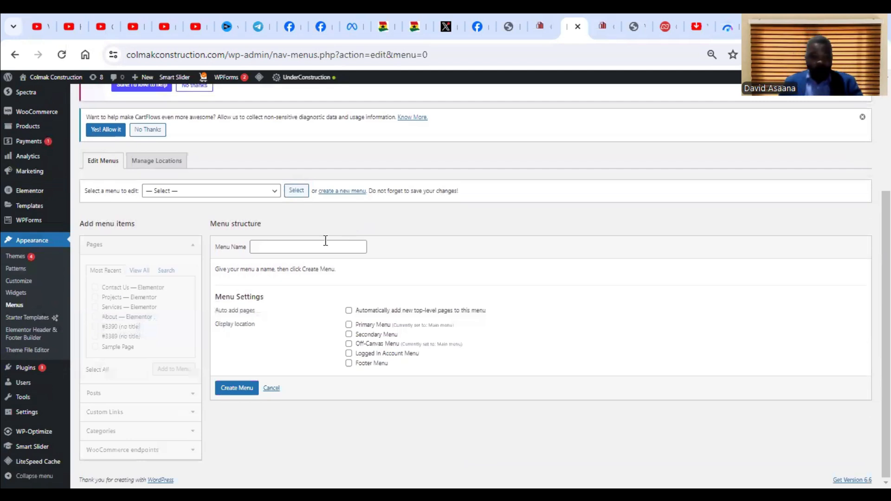
# Create a new menu named Footer Menu without assigning it to any display location.
pyautogui.click(325, 246)
pyautogui.write('Footer')
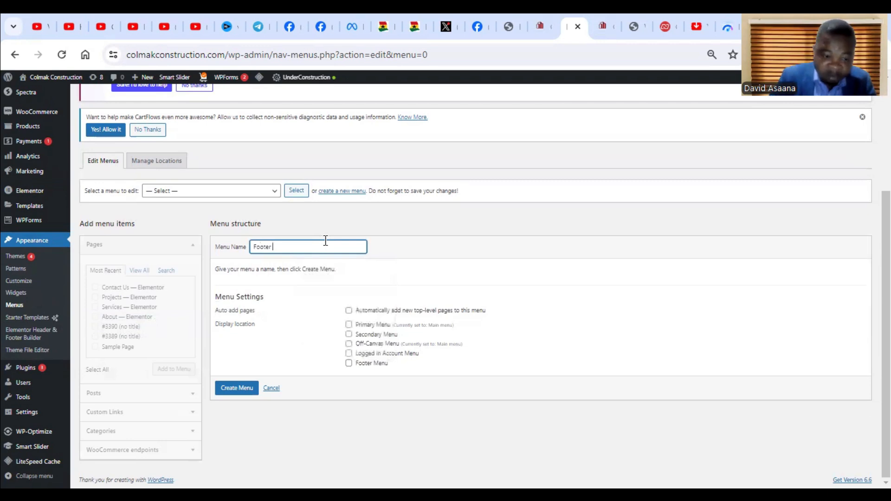
pyautogui.write(' Menu')
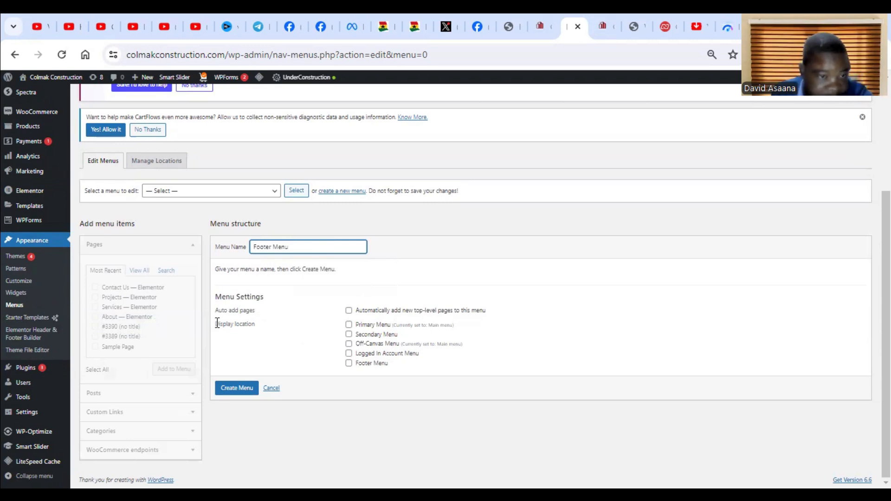
pyautogui.click(392, 212)
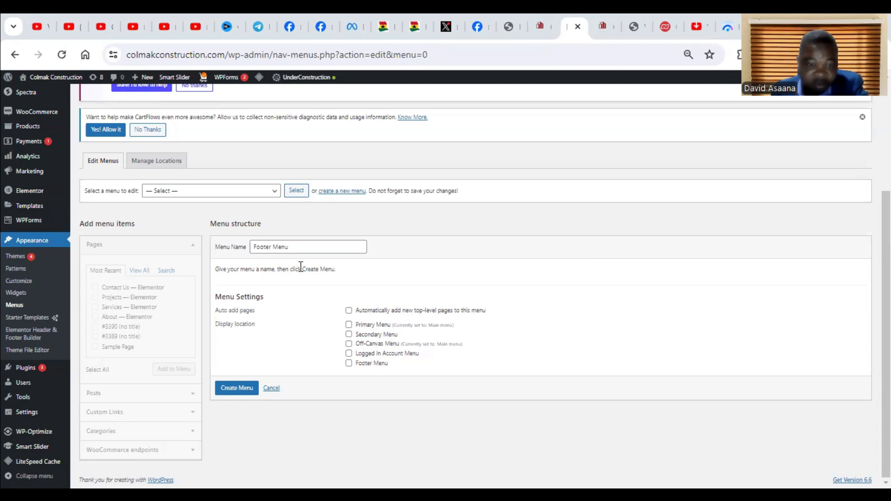
pyautogui.click(237, 389)
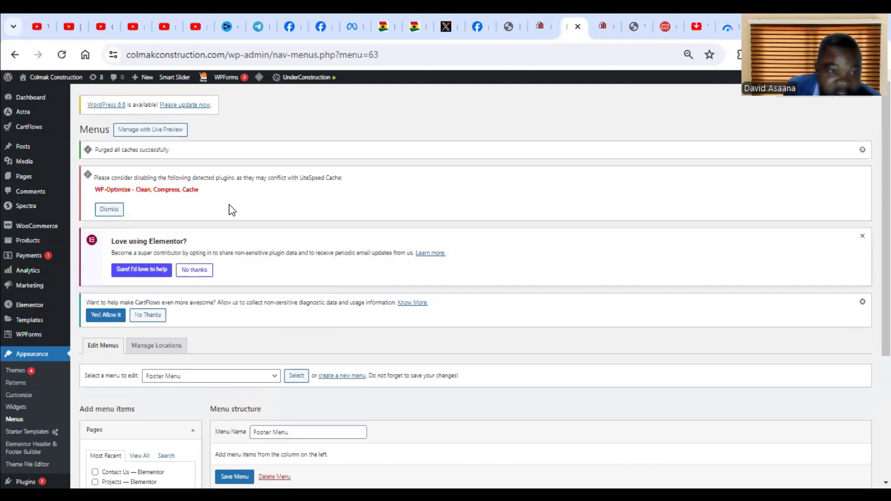
# Add the Contact Us, Services and About pages to Footer Menu and save the menu.
pyautogui.scroll(-4, 328, 260)
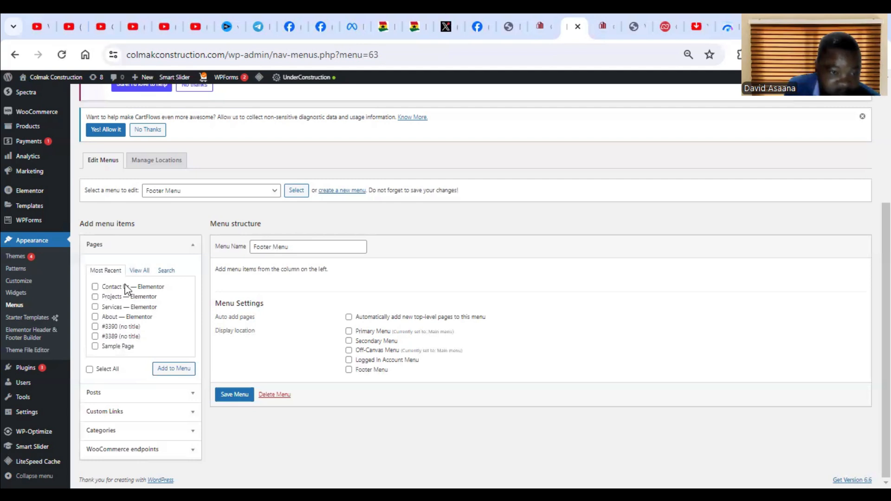
pyautogui.click(95, 288)
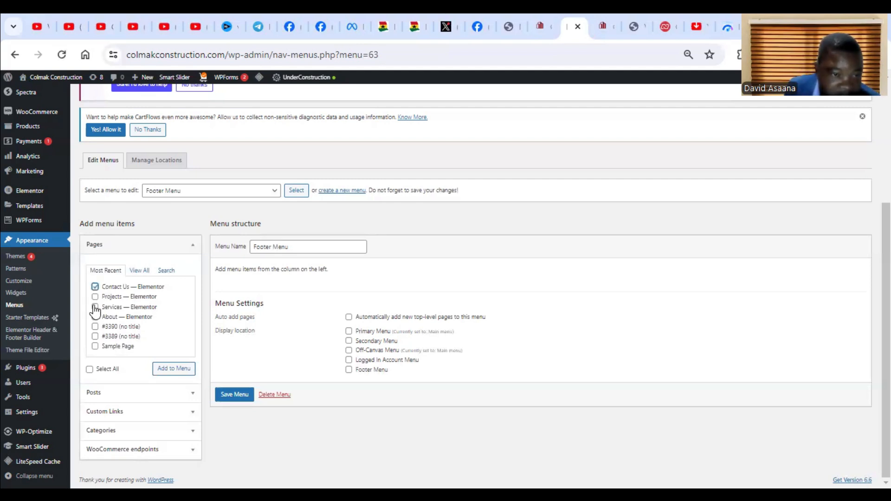
pyautogui.click(95, 308)
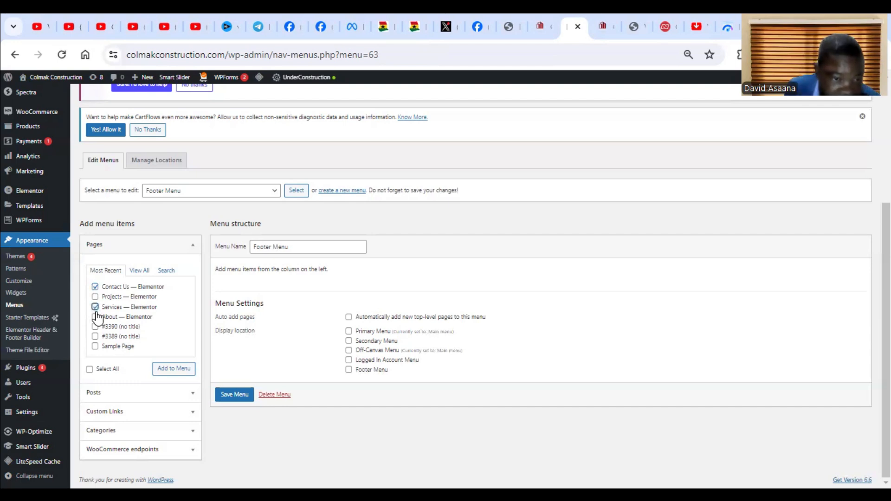
pyautogui.click(96, 318)
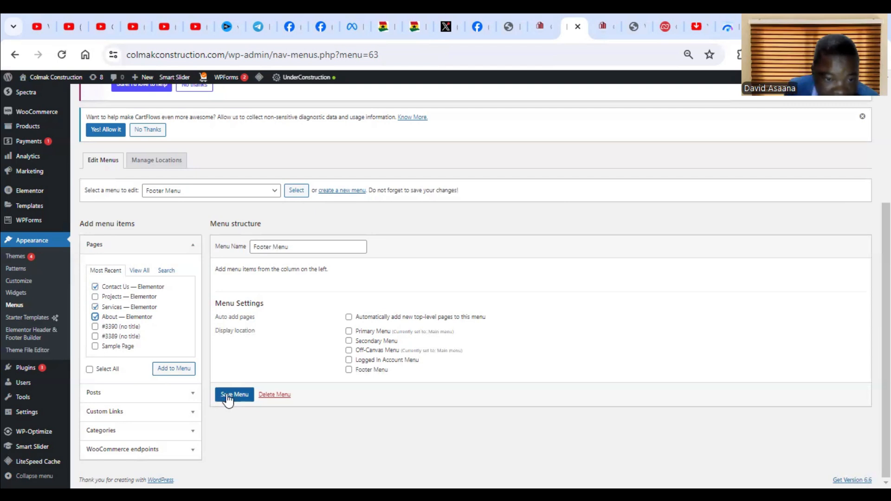
pyautogui.click(185, 371)
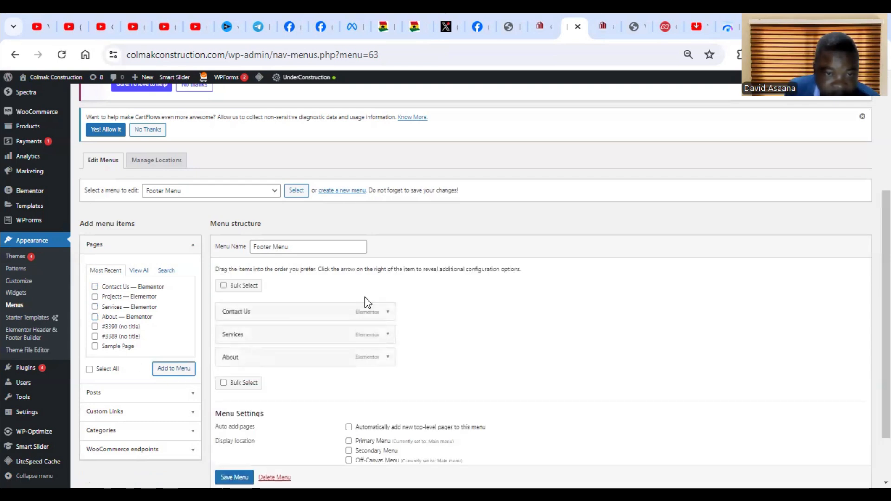
pyautogui.scroll(-2, 325, 288)
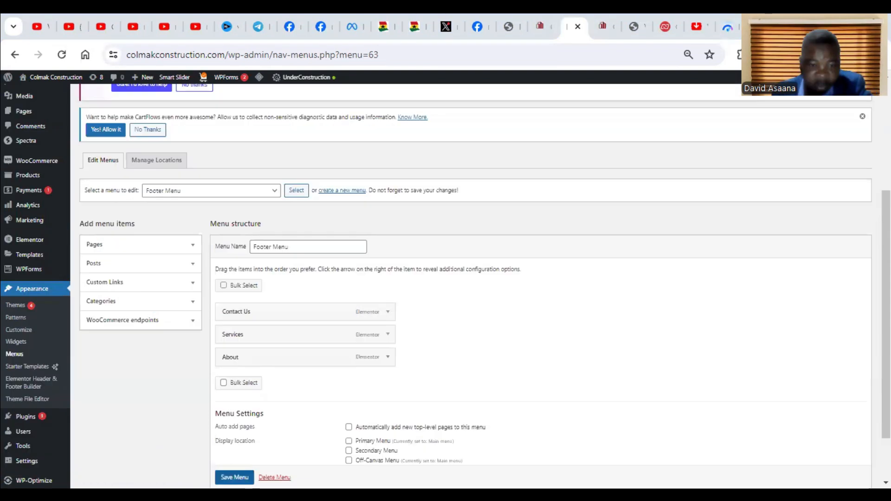
pyautogui.click(235, 478)
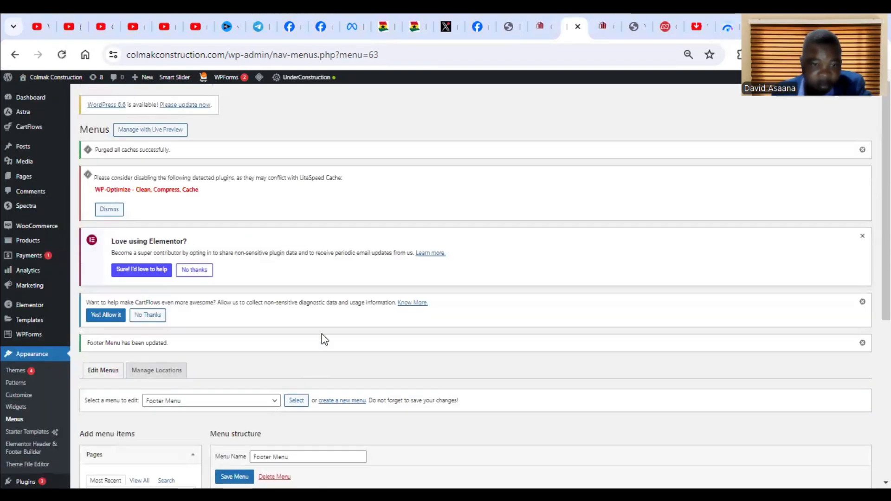
pyautogui.scroll(-5, 322, 333)
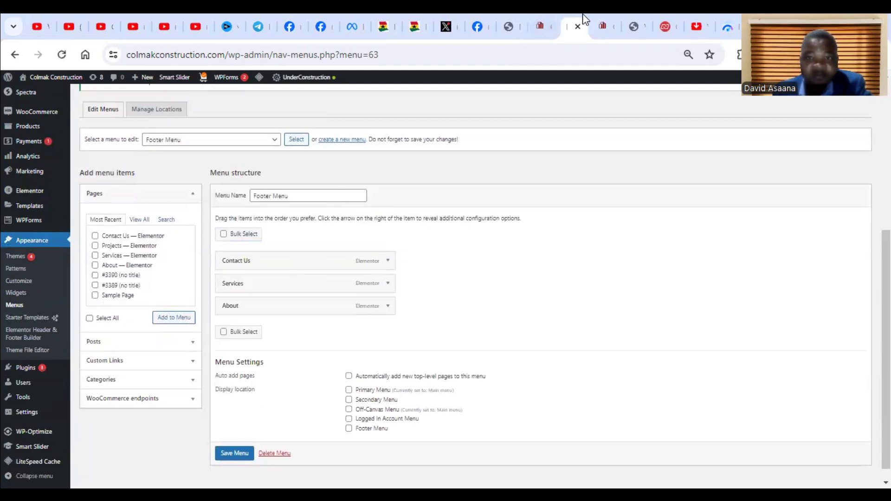
# Switch back to the Elementor footer editor, check the navigation menu's available menus and save the footer.
pyautogui.click(506, 17)
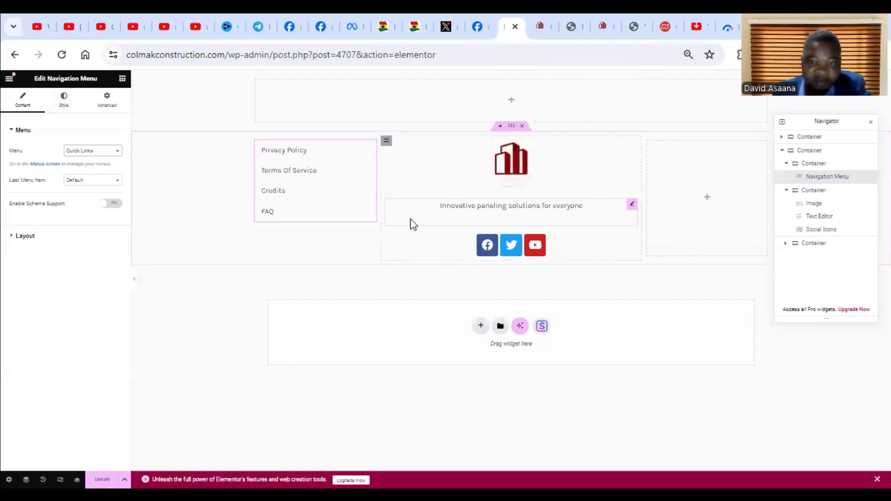
pyautogui.click(96, 152)
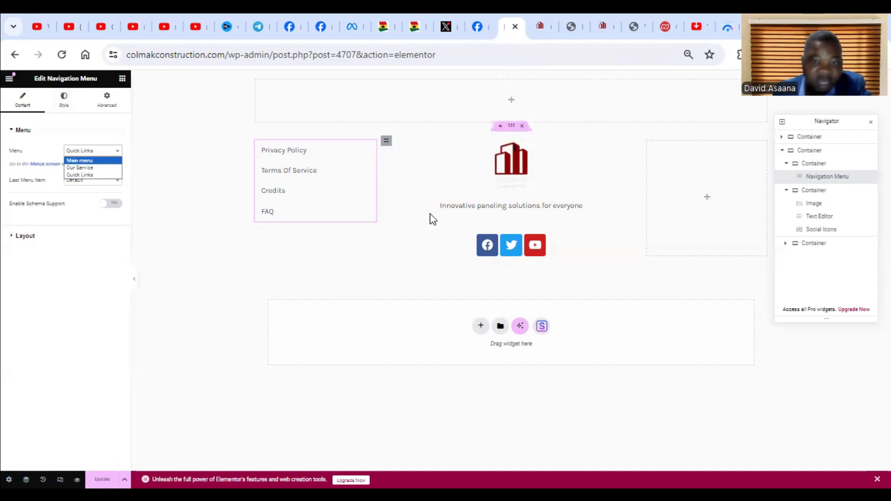
pyautogui.click(471, 232)
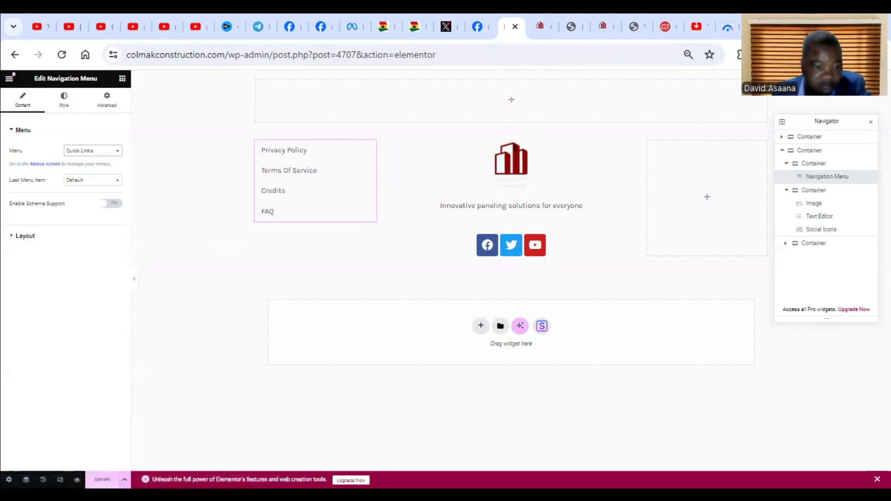
pyautogui.click(103, 480)
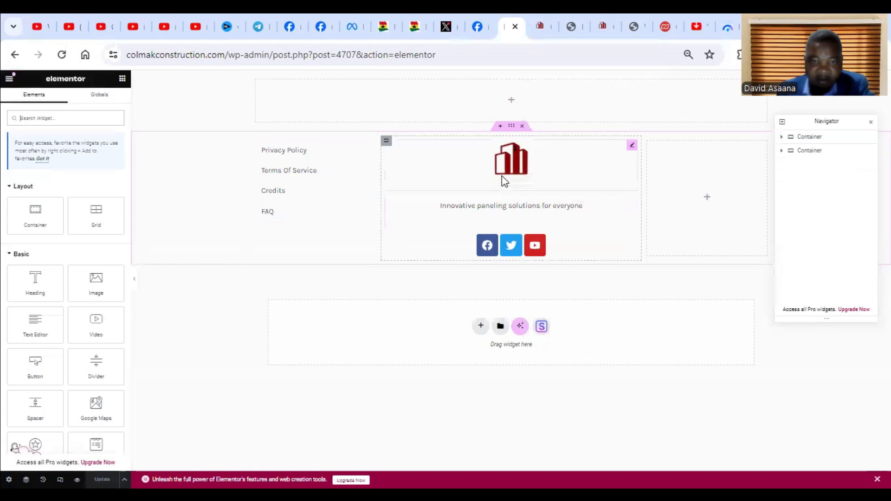
# Set the first column's navigation menu to show Footer Menu.
pyautogui.click(371, 147)
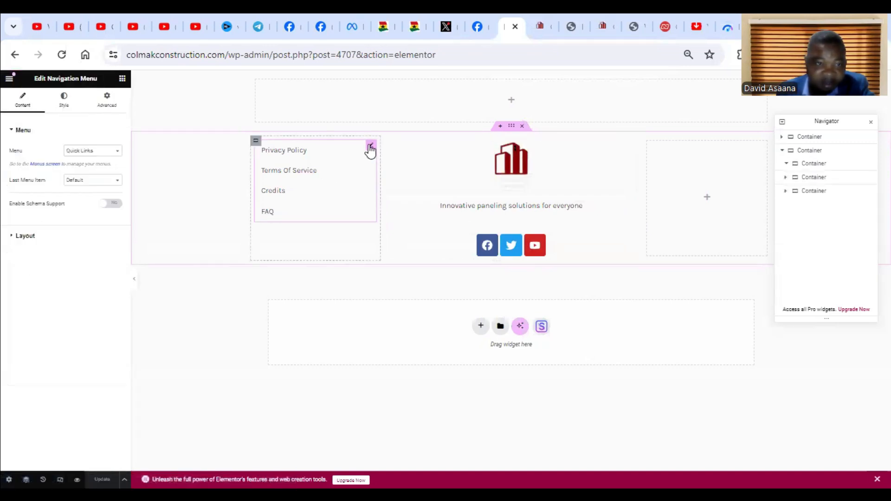
pyautogui.click(99, 153)
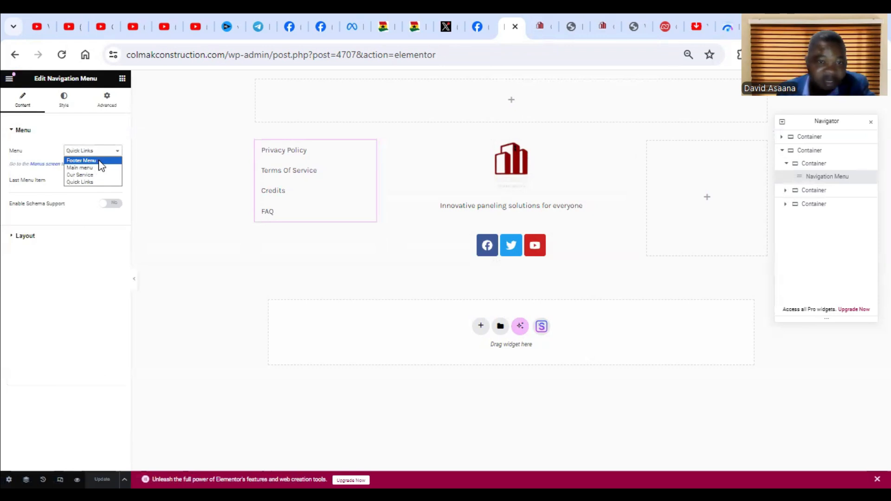
pyautogui.click(99, 161)
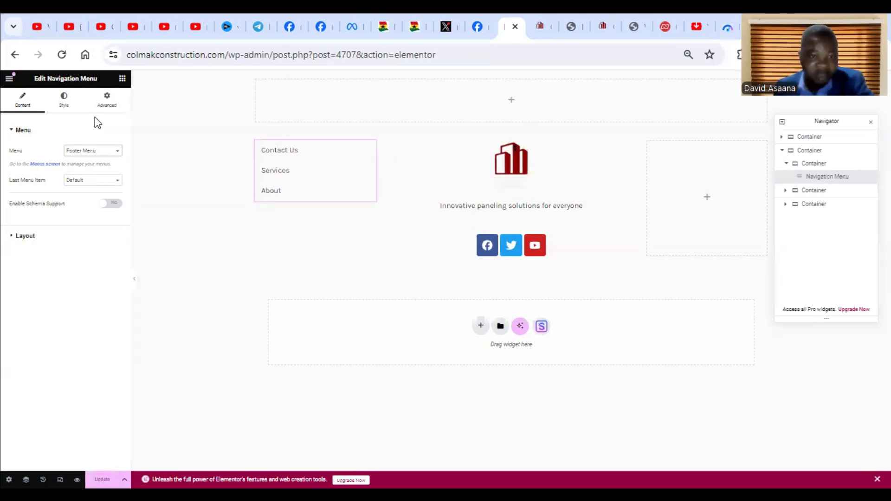
# Add a Heading widget above the first column's navigation menu with the title Quick Links and the HTML tag H3.
pyautogui.click(121, 79)
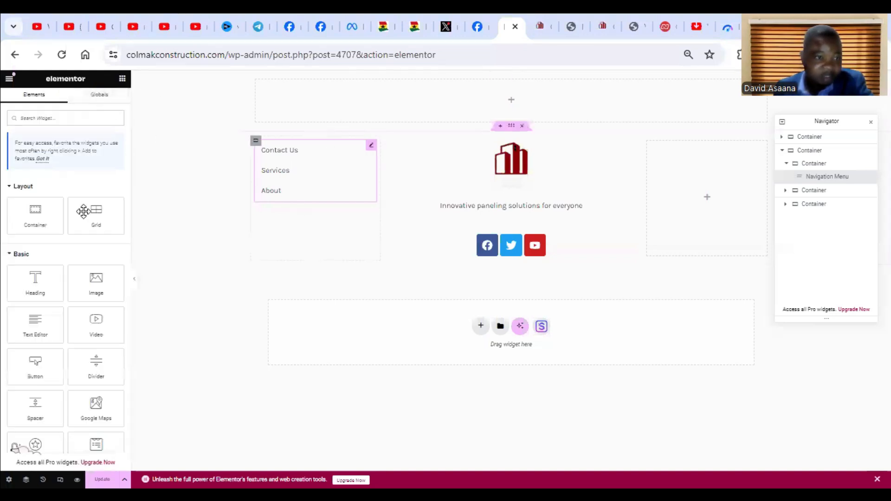
pyautogui.moveTo(43, 281); pyautogui.dragTo(332, 153)
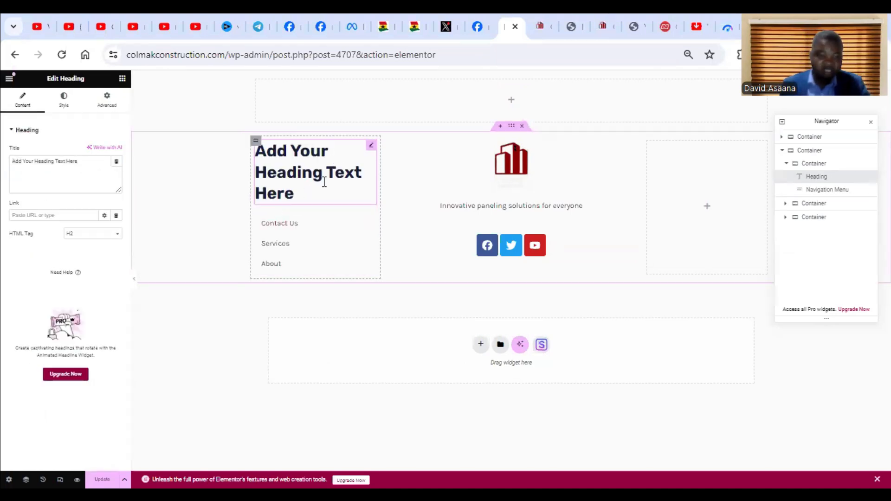
pyautogui.click(69, 170)
pyautogui.hotkey('ctrl', 'a')
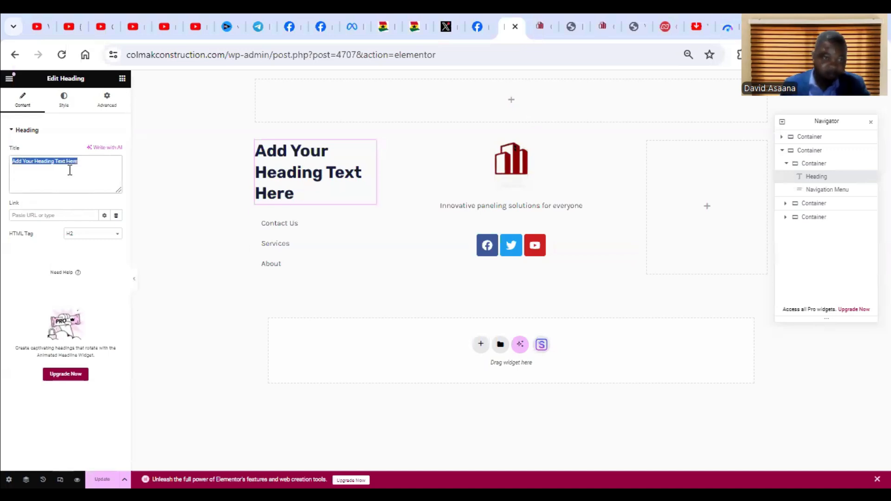
pyautogui.press('BackSpace')
pyautogui.write('Q')
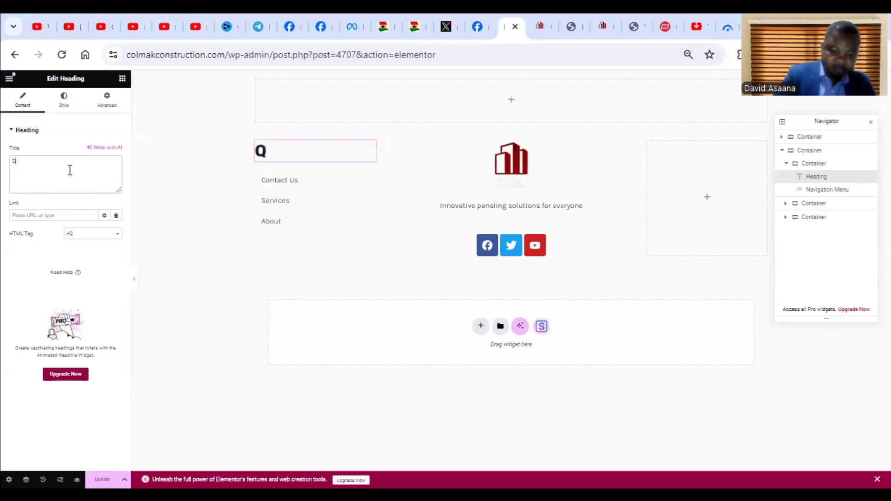
pyautogui.write('uick ')
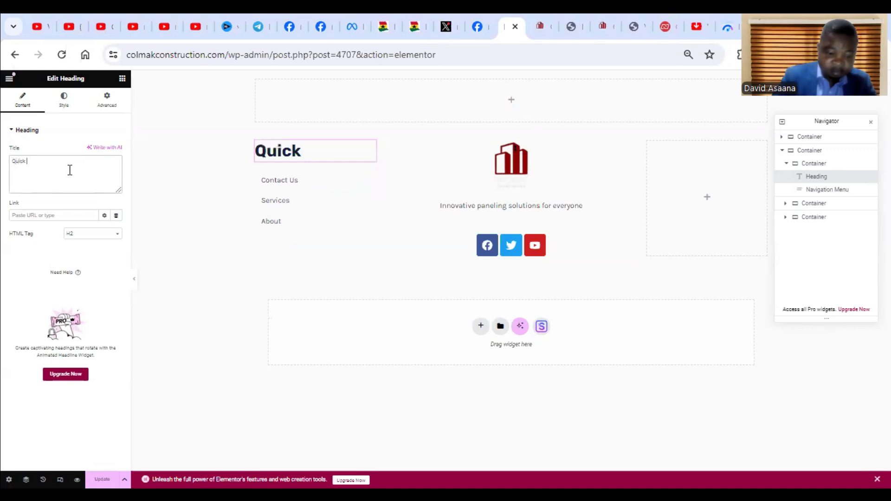
pyautogui.write('Links')
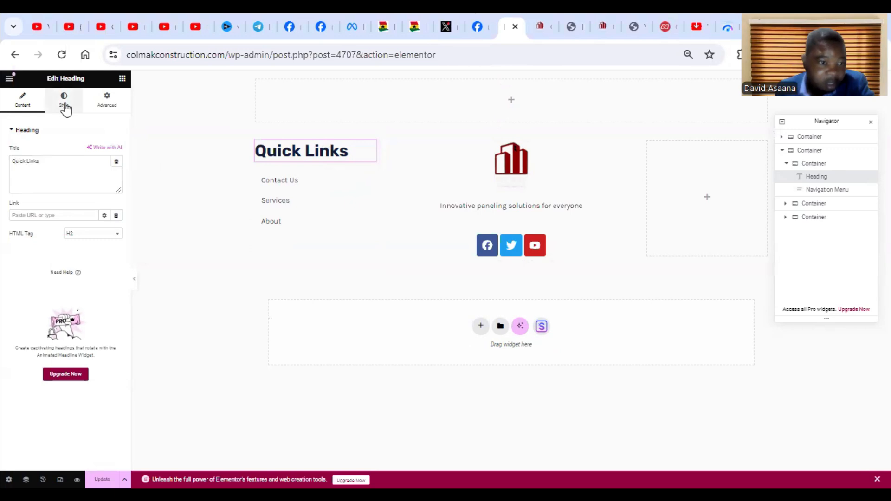
pyautogui.click(94, 234)
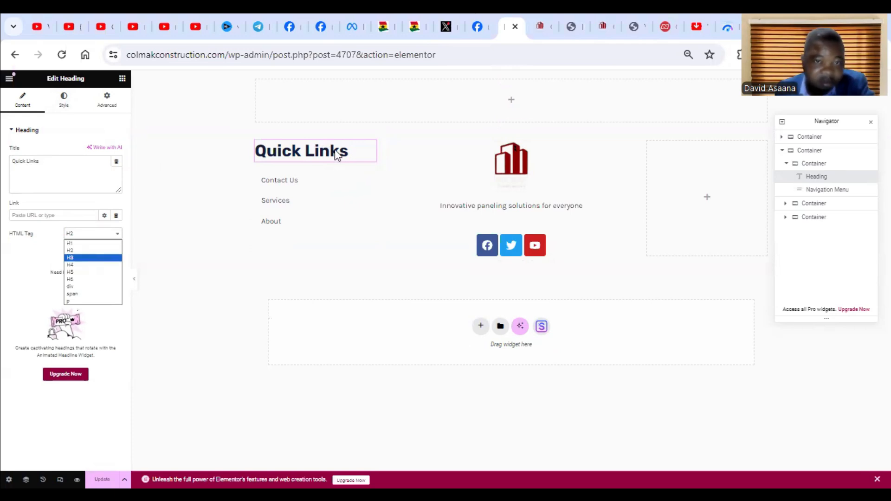
pyautogui.click(91, 258)
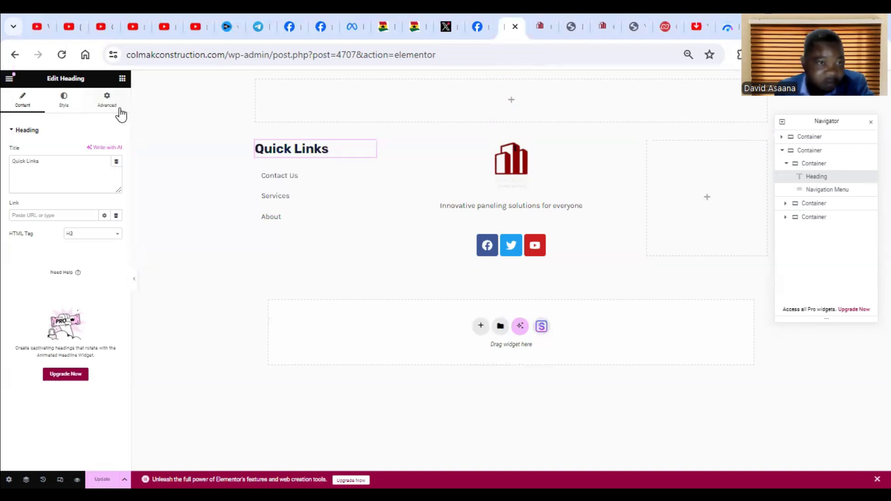
# Find the Icon List widget and add it to the empty third column.
pyautogui.click(122, 78)
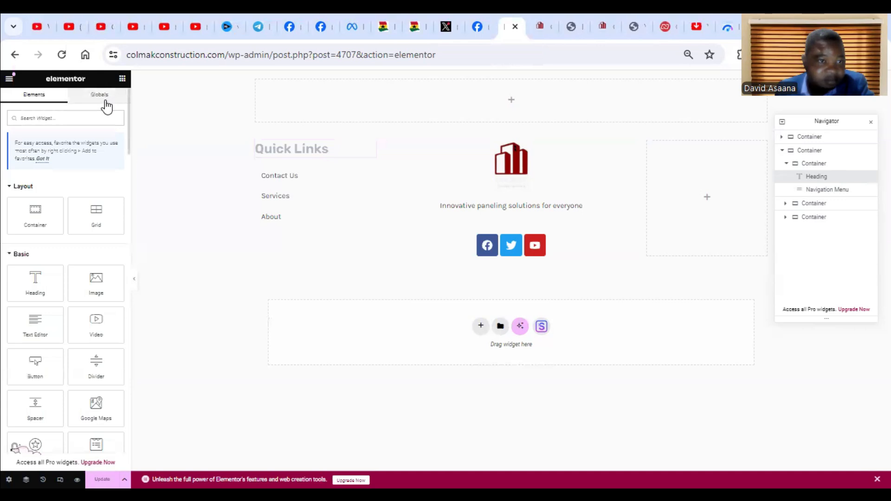
pyautogui.click(67, 117)
pyautogui.write('icon')
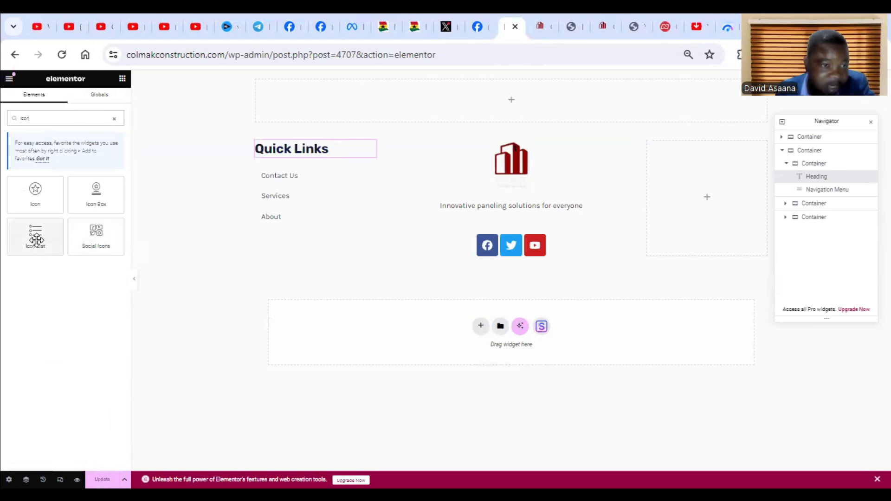
pyautogui.moveTo(45, 237); pyautogui.dragTo(720, 197)
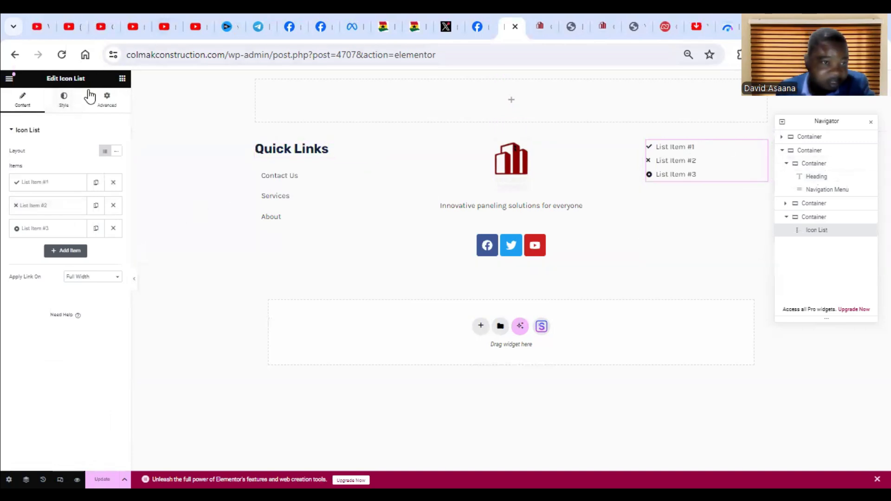
# Add a Heading widget above the third column's icon list and set its title to Contact.
pyautogui.click(122, 79)
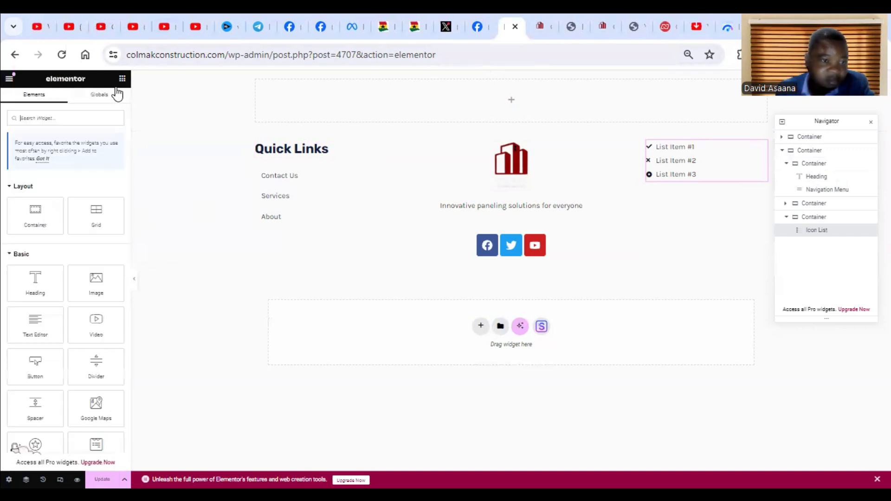
pyautogui.moveTo(34, 284); pyautogui.dragTo(700, 141)
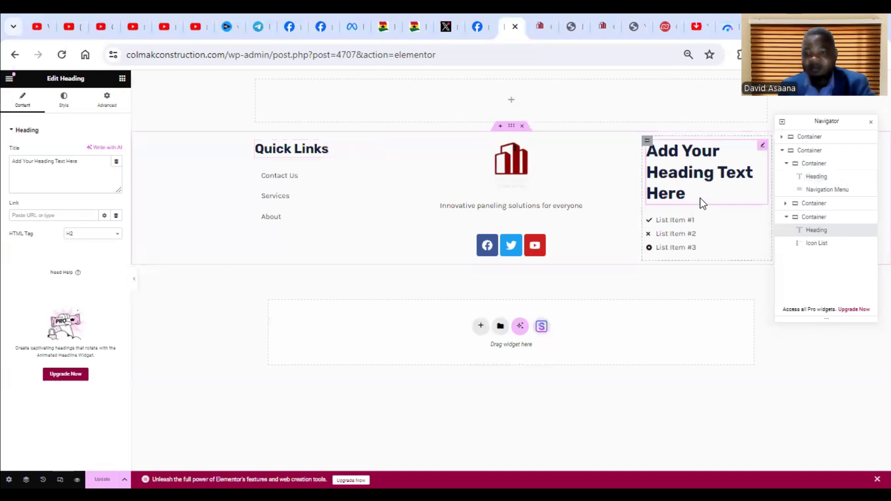
pyautogui.click(83, 168)
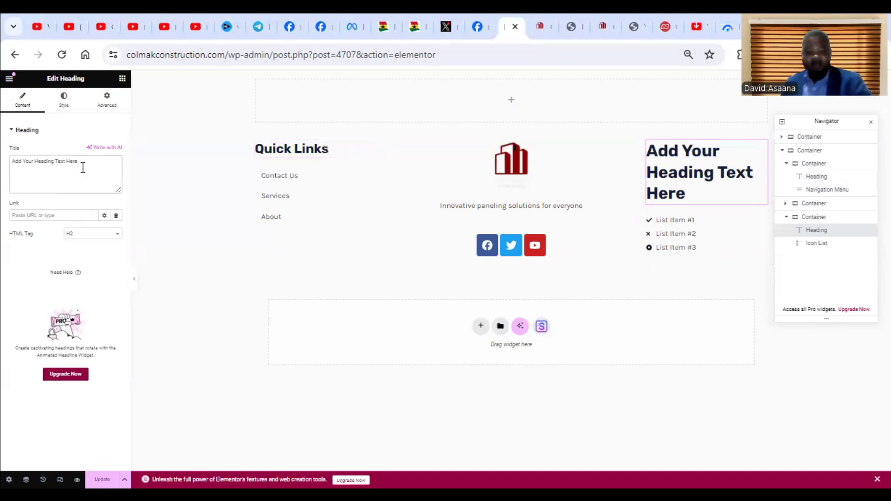
pyautogui.hotkey('ctrl', 'a')
pyautogui.press('BackSpace')
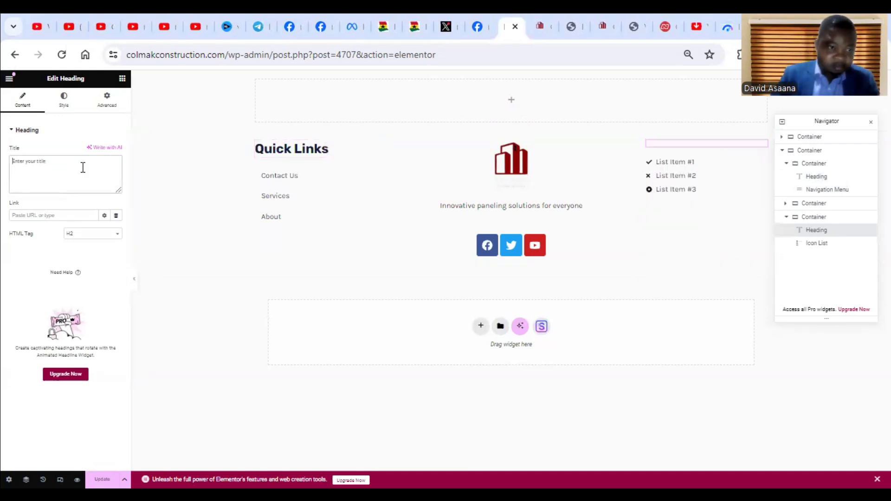
pyautogui.write('Contact')
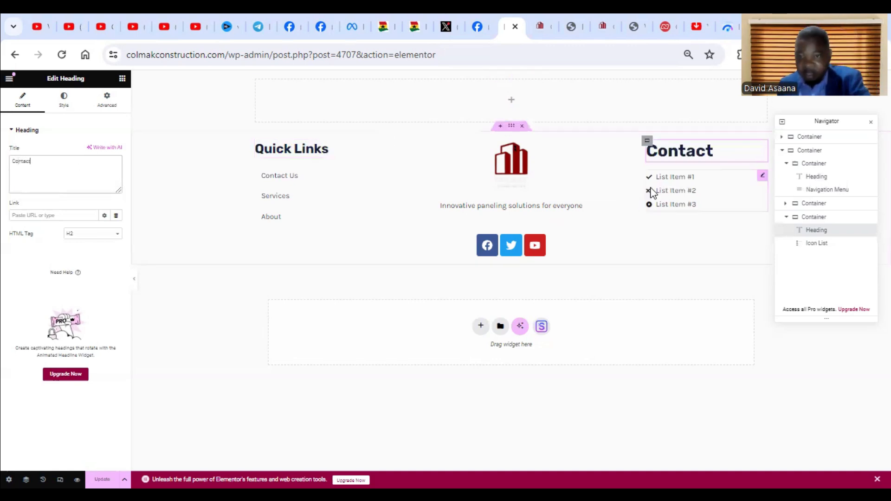
# Change the first contact list item's icon to the map marker with a hollow centre, filtering the icon library by map.
pyautogui.click(762, 180)
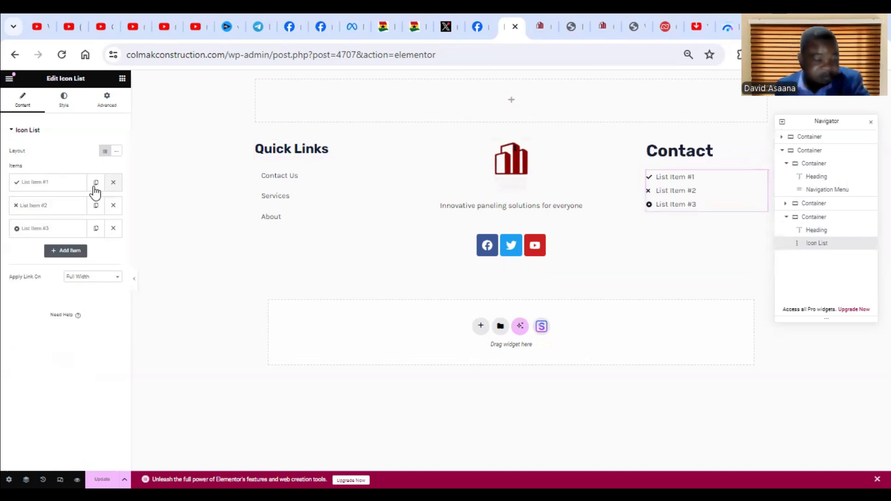
pyautogui.click(66, 185)
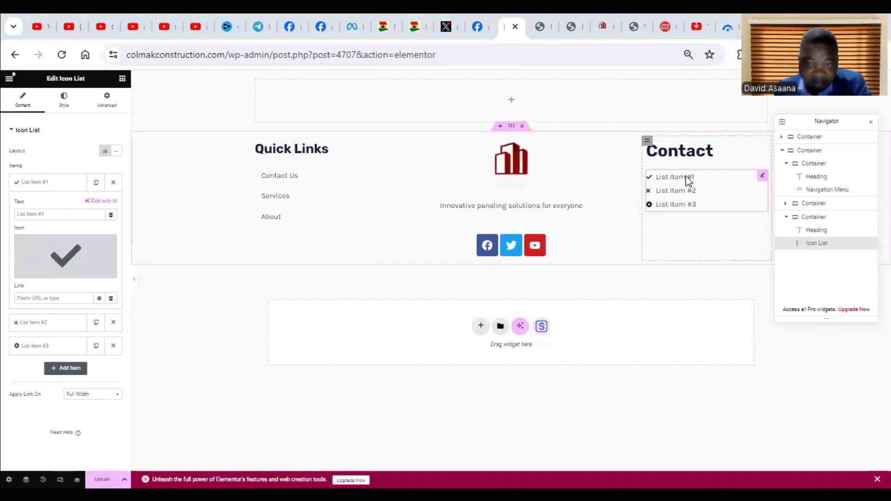
pyautogui.moveTo(68, 255)
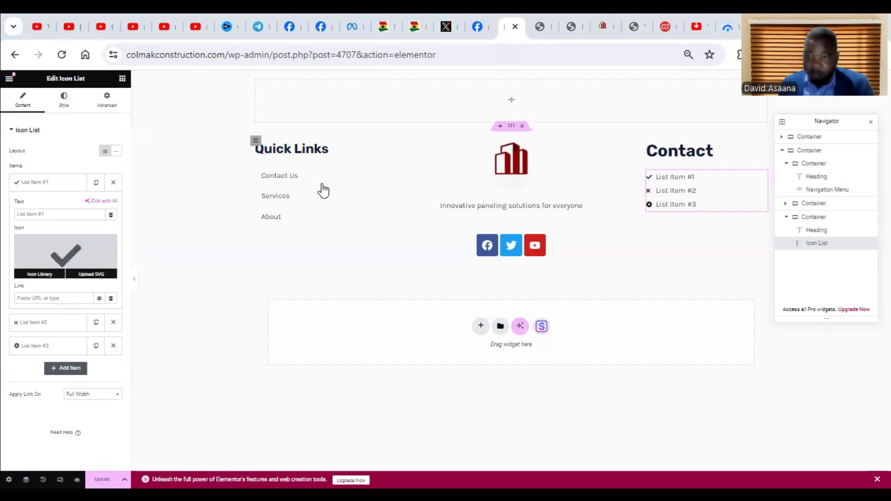
pyautogui.click(70, 260)
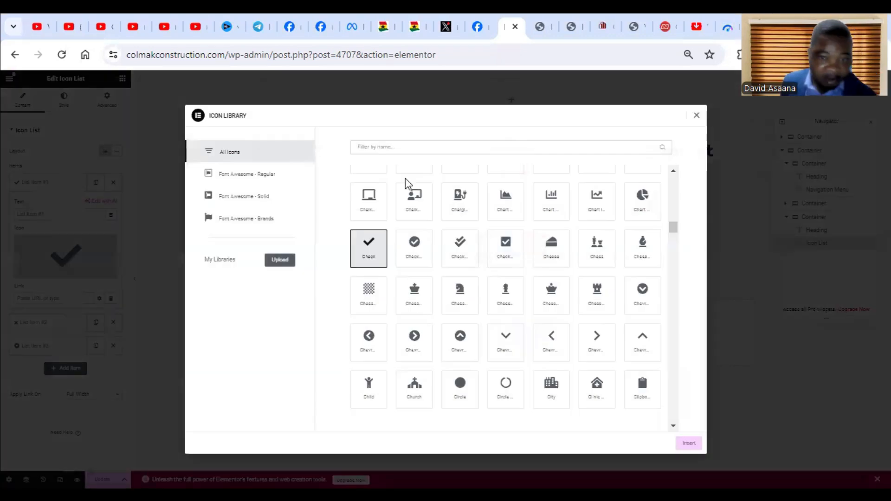
pyautogui.click(436, 146)
pyautogui.write('map')
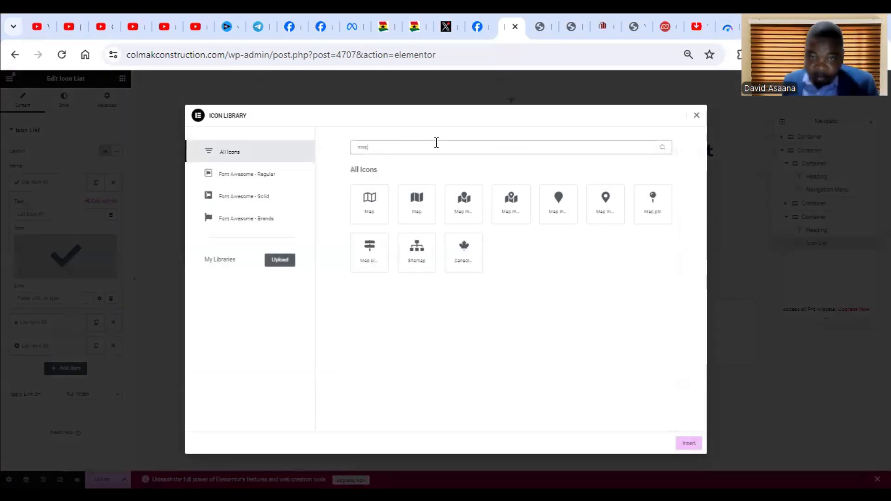
pyautogui.click(605, 204)
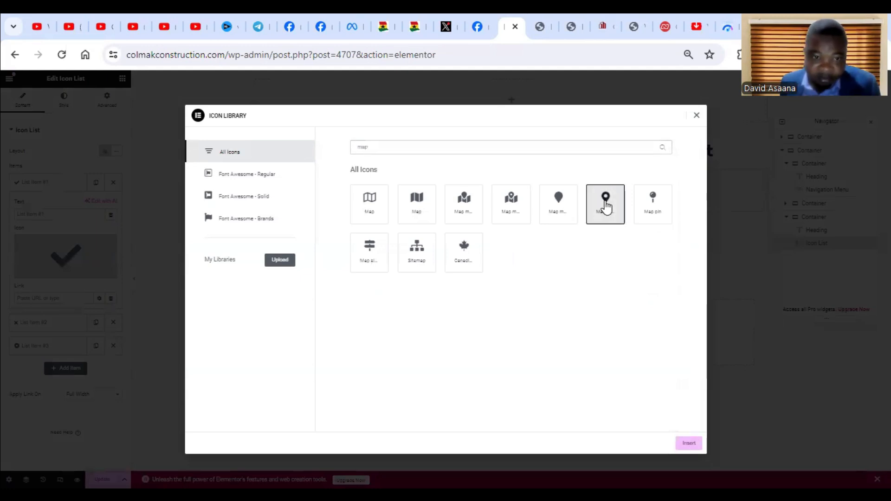
pyautogui.click(689, 443)
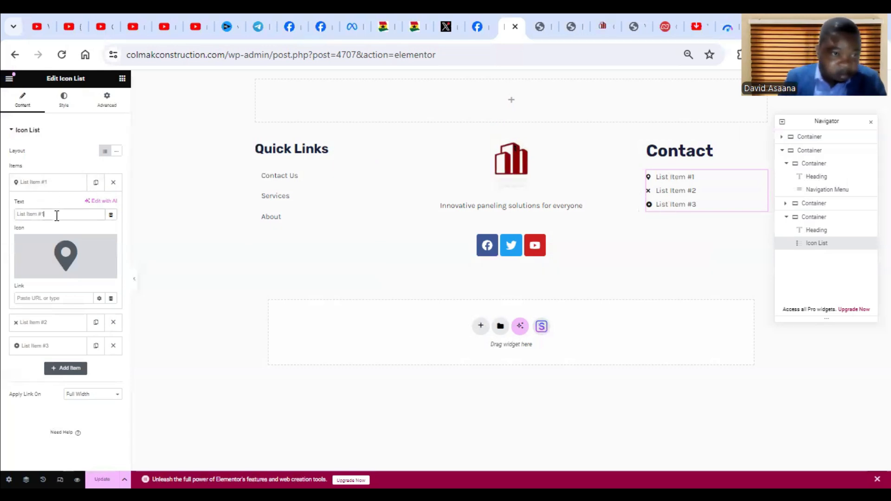
# Replace the first contact list item's text with Ontario, Canada, without the stray leading period.
pyautogui.press('BackSpace')
pyautogui.press('BackSpace')
pyautogui.press('BackSpace')
pyautogui.press('BackSpace')
pyautogui.press('BackSpace')
pyautogui.press('BackSpace')
pyautogui.press('BackSpace')
pyautogui.press('BackSpace')
pyautogui.press('BackSpace')
pyautogui.press('BackSpace')
pyautogui.press('BackSpace')
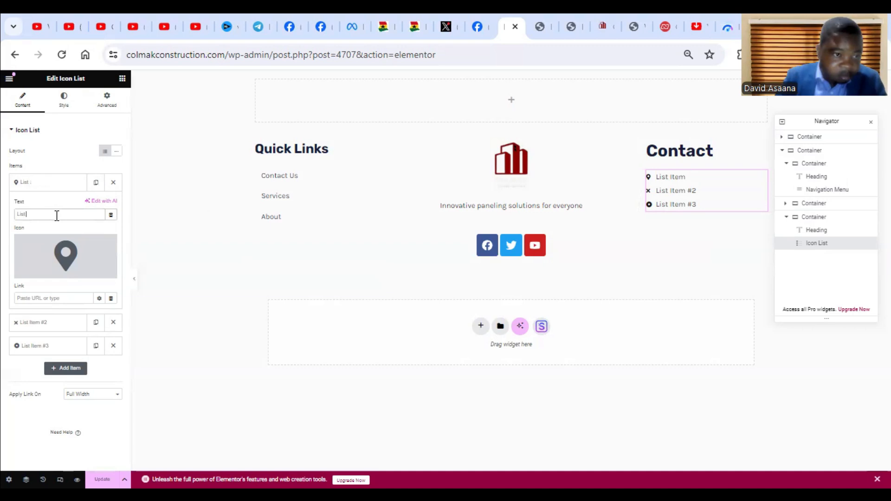
pyautogui.write('Ontario, Canada')
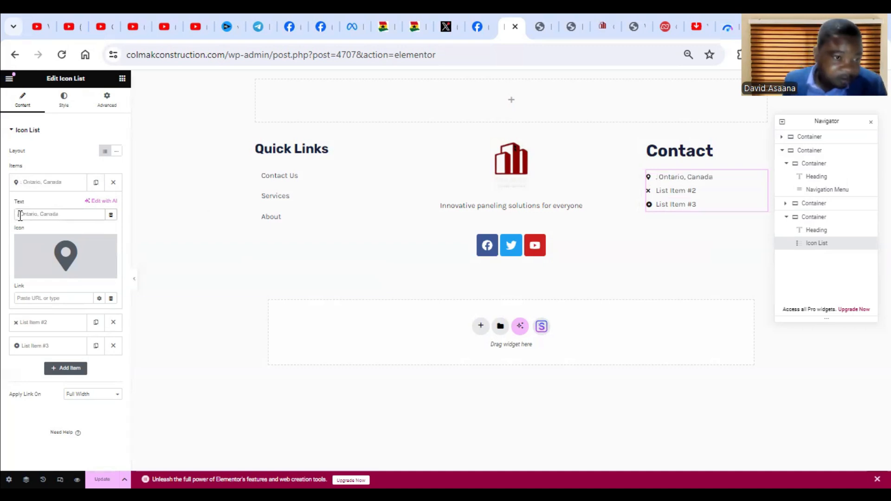
pyautogui.press('BackSpace')
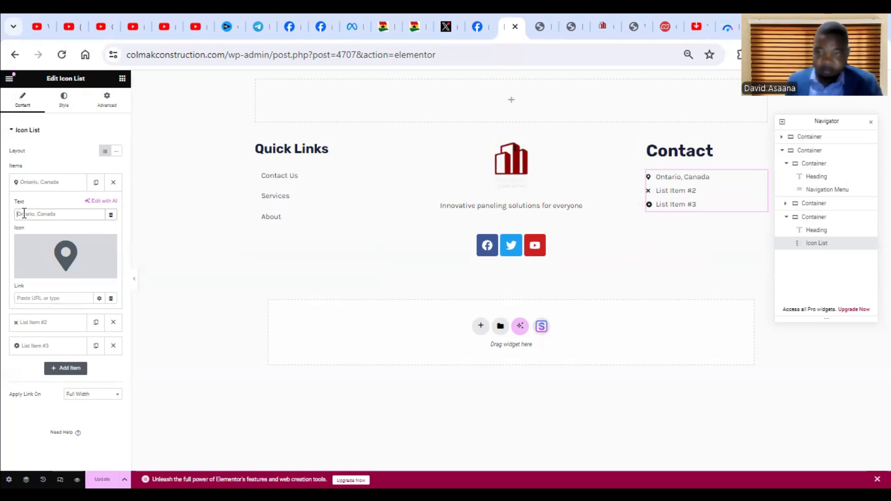
# Copy the company's phone number from the phone icon box on the page open in the other Elementor tab and return to the footer.
pyautogui.click(44, 322)
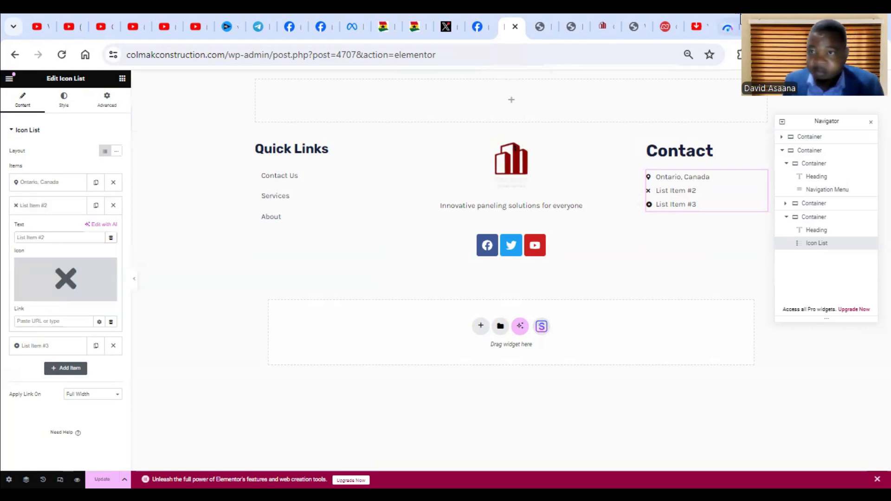
pyautogui.click(636, 24)
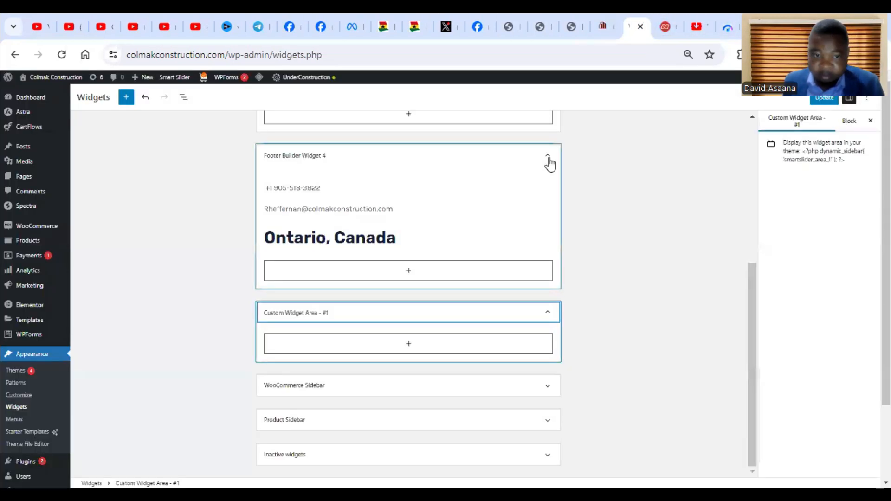
pyautogui.click(602, 21)
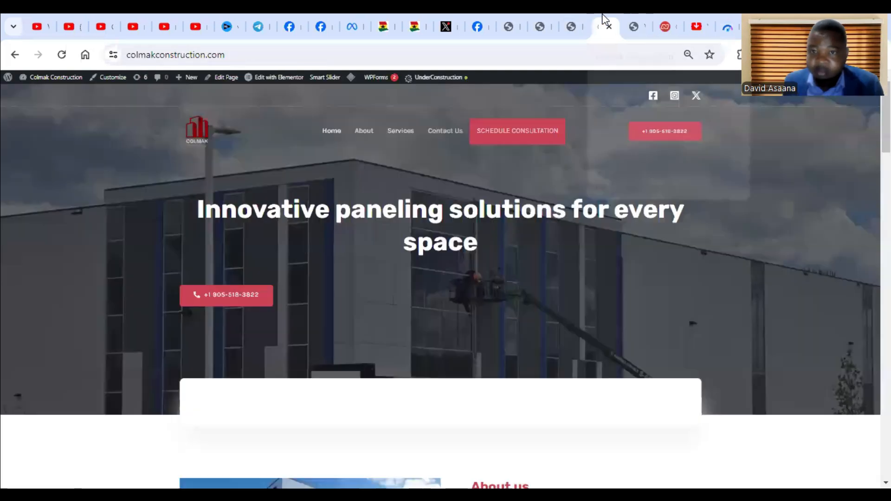
pyautogui.click(636, 23)
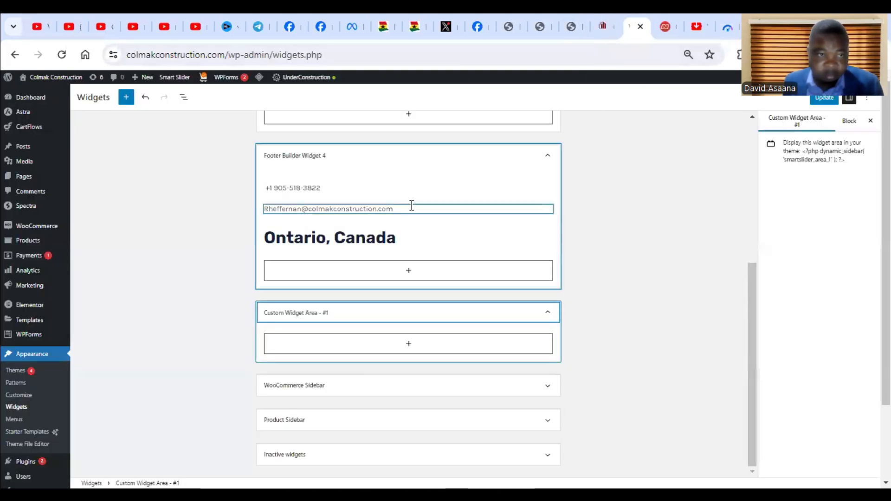
pyautogui.click(597, 21)
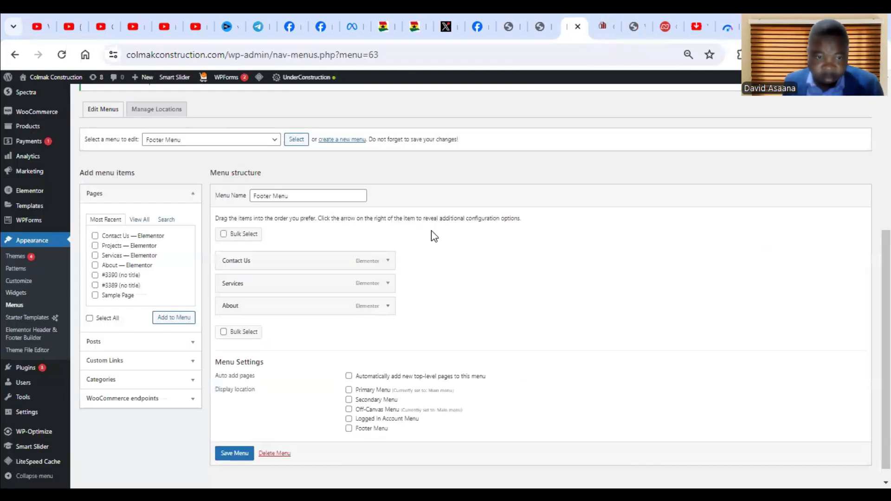
pyautogui.click(542, 14)
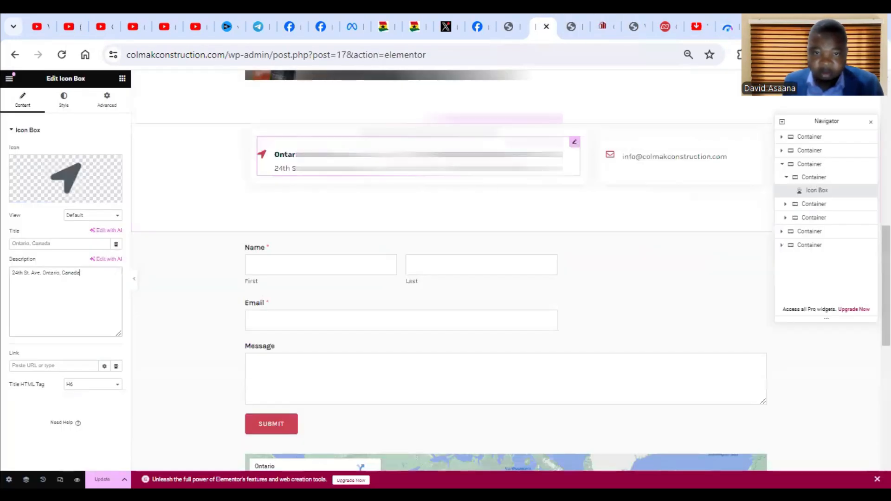
pyautogui.click(515, 159)
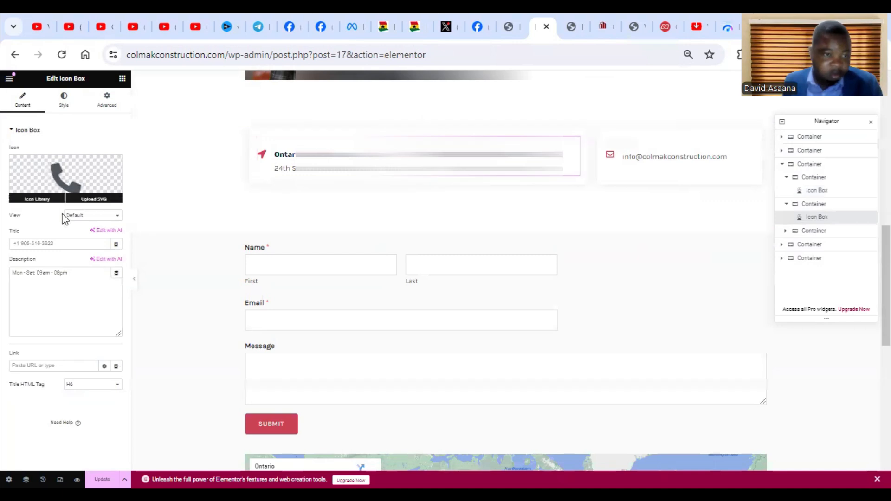
pyautogui.moveTo(56, 244); pyautogui.dragTo(7, 245)
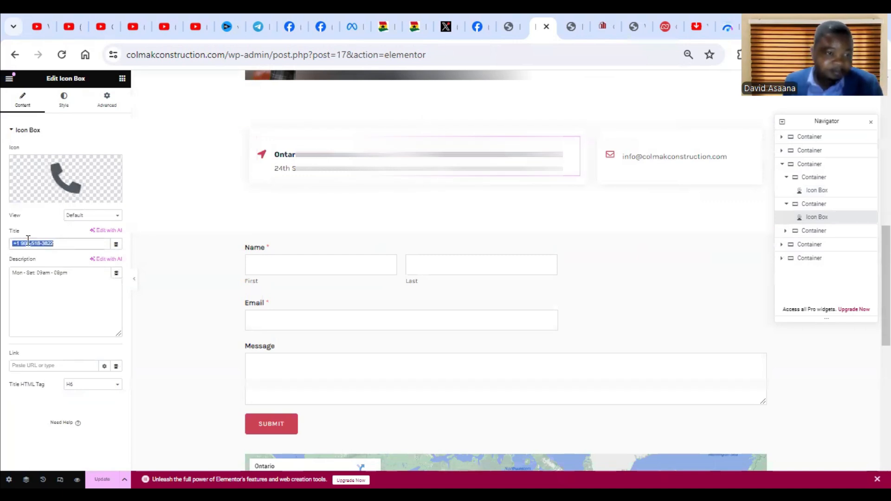
pyautogui.rightClick(28, 240)
pyautogui.click(86, 309)
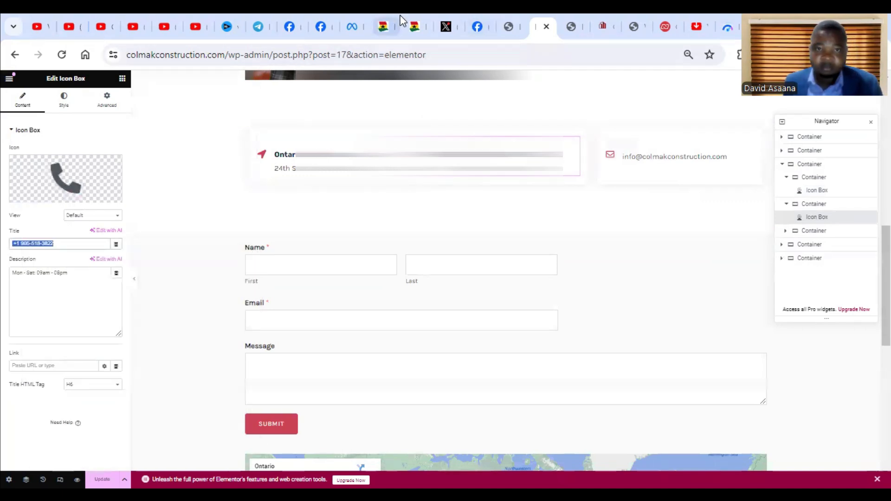
pyautogui.click(505, 21)
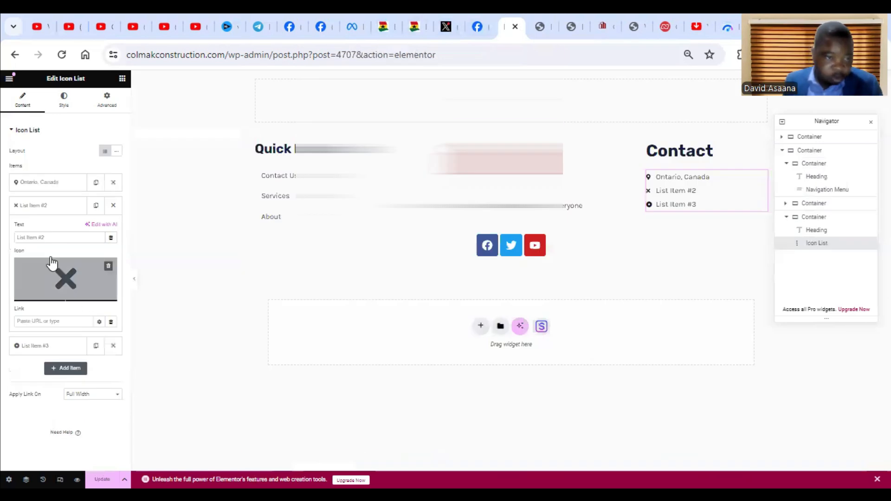
# Change the second contact list item's icon to the classic phone handset beside the basic Phone icon, filtering the icon library by phon.
pyautogui.moveTo(51, 288)
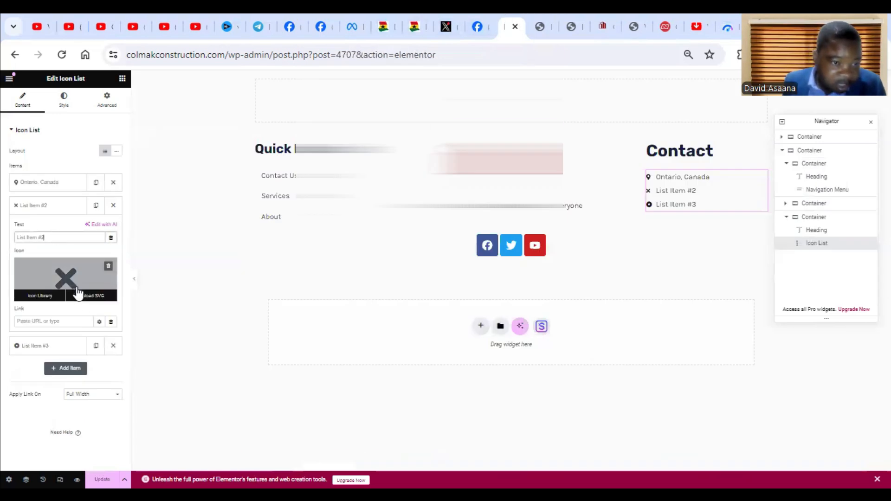
pyautogui.click(41, 296)
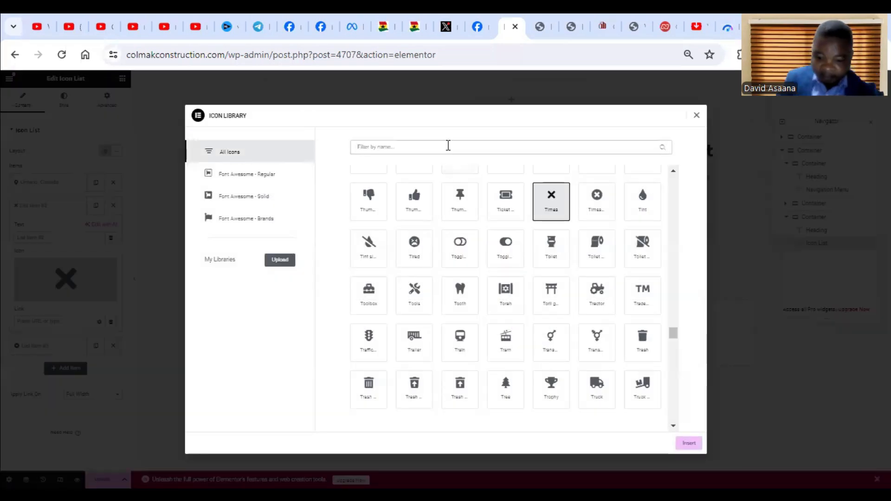
pyautogui.click(449, 146)
pyautogui.write('phon')
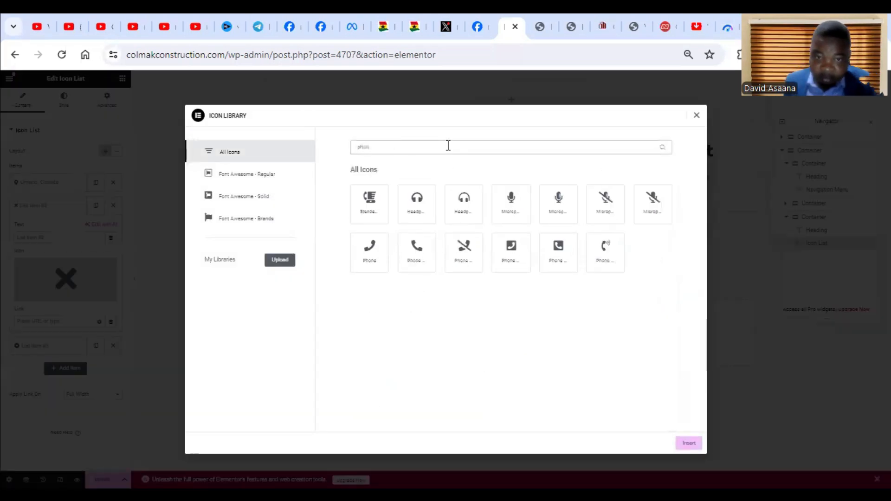
pyautogui.click(377, 264)
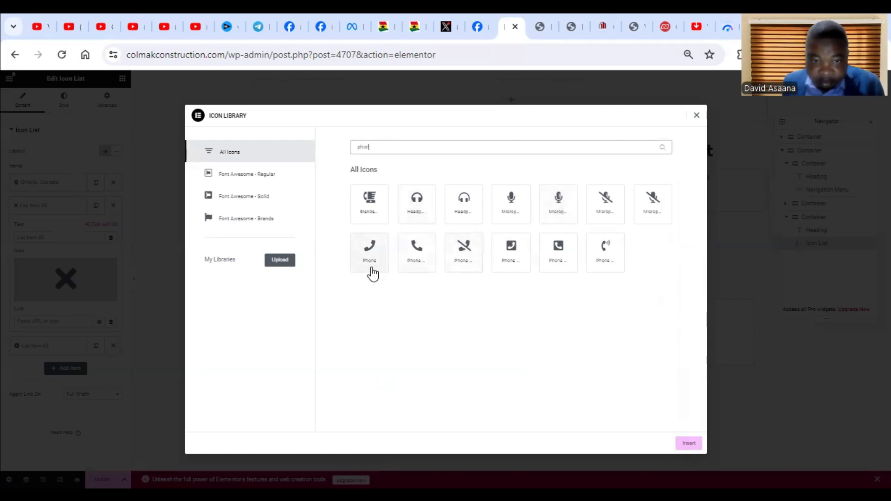
pyautogui.click(428, 260)
pyautogui.click(426, 256)
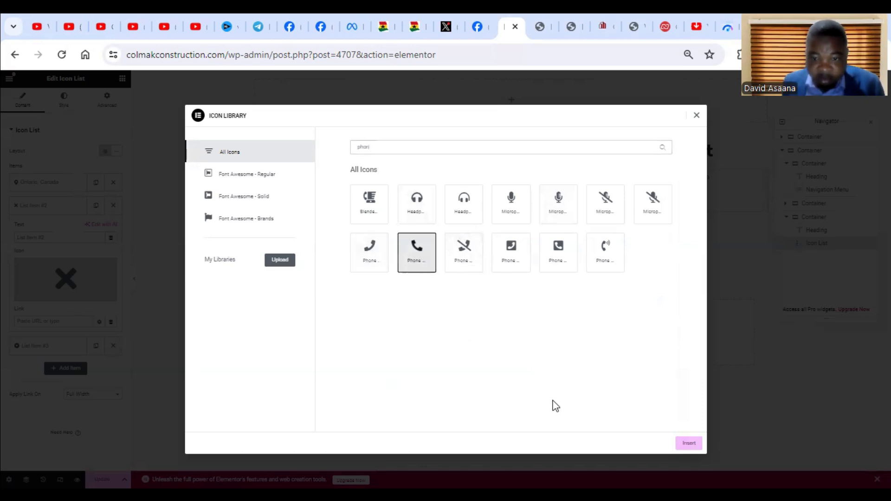
pyautogui.click(689, 444)
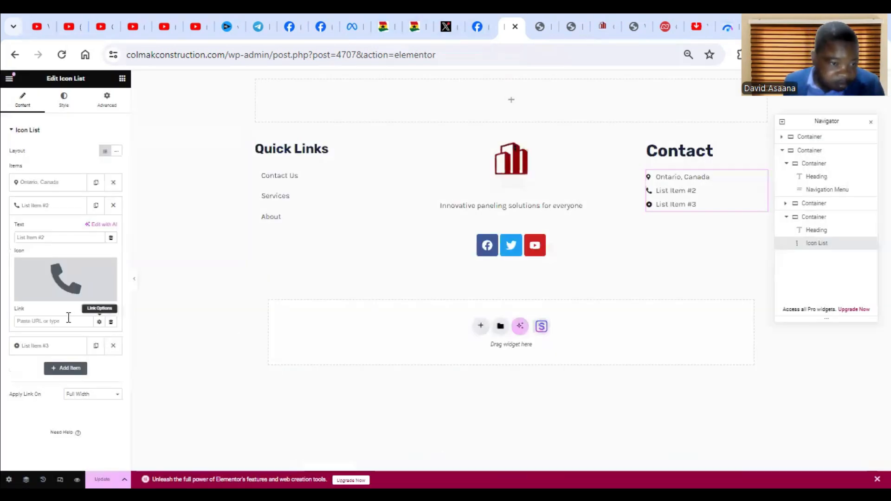
# Replace the second contact list item's text with the copied company phone number.
pyautogui.click(70, 236)
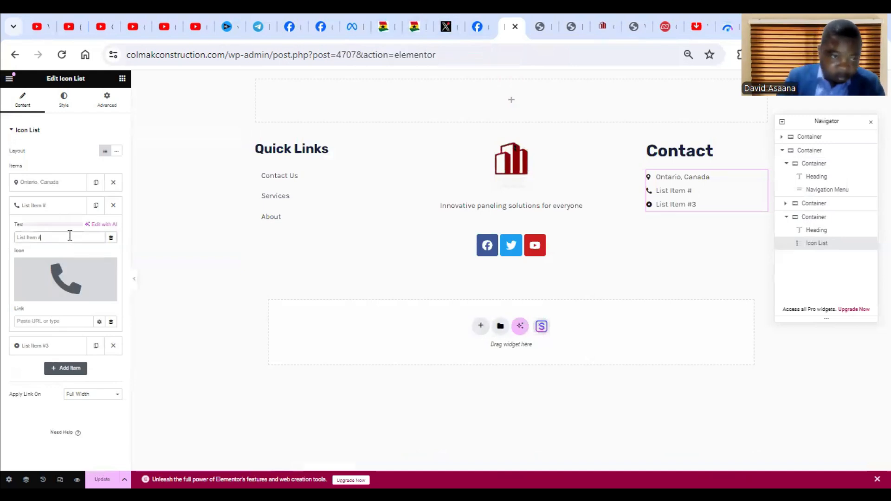
pyautogui.hotkey('ctrl', 'a')
pyautogui.press('BackSpace')
pyautogui.hotkey('ctrl', 'v')
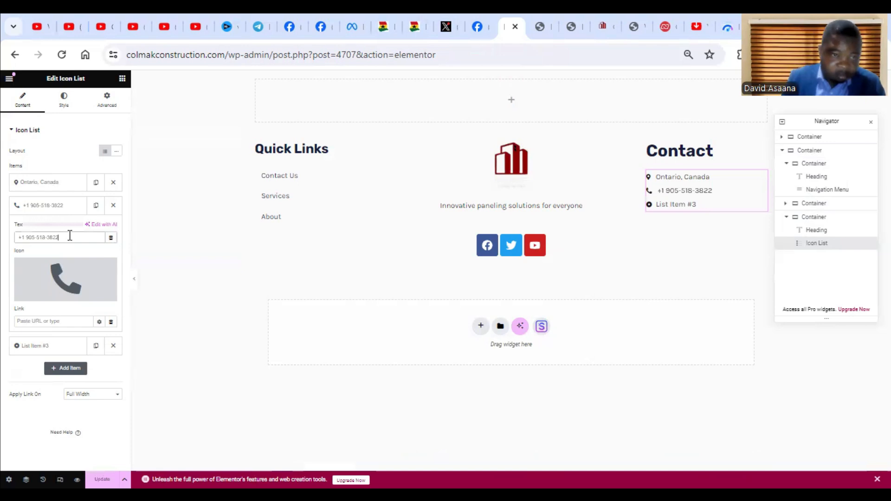
# Change the third contact list item's icon to the bulk mail icon, filtering the icon library by mail.
pyautogui.click(57, 347)
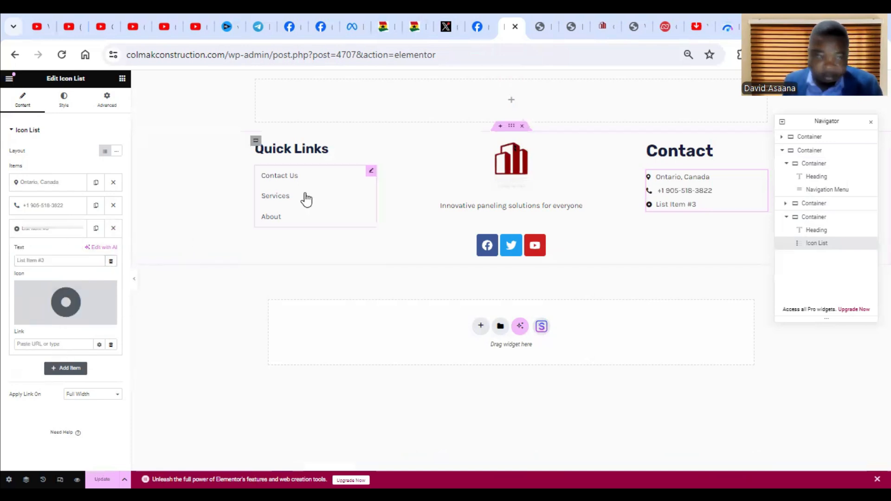
pyautogui.click(69, 311)
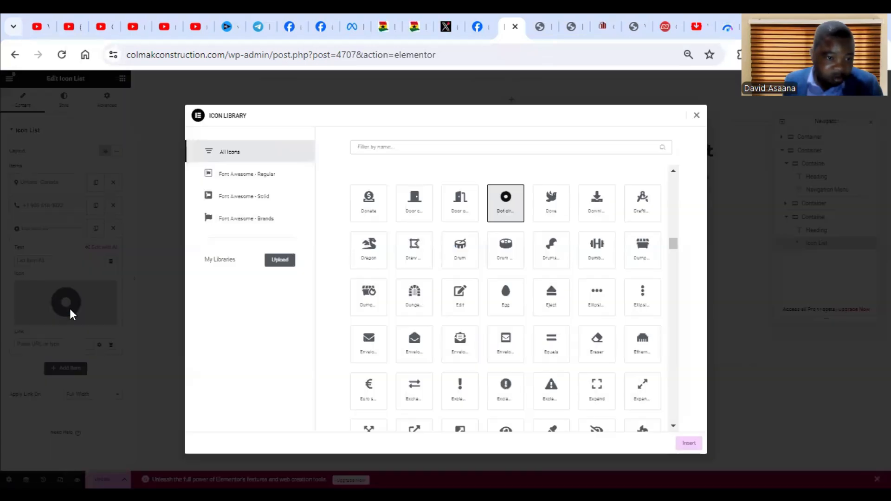
pyautogui.click(431, 149)
pyautogui.write('email')
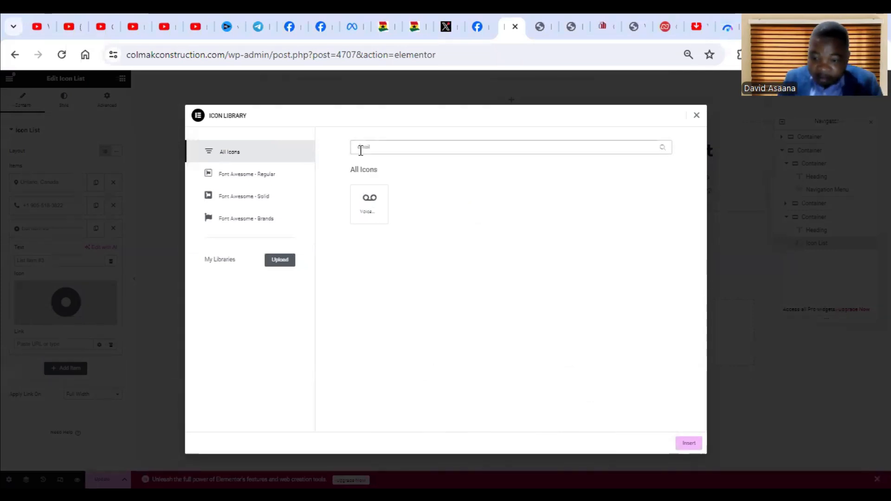
pyautogui.press('BackSpace')
pyautogui.click(371, 204)
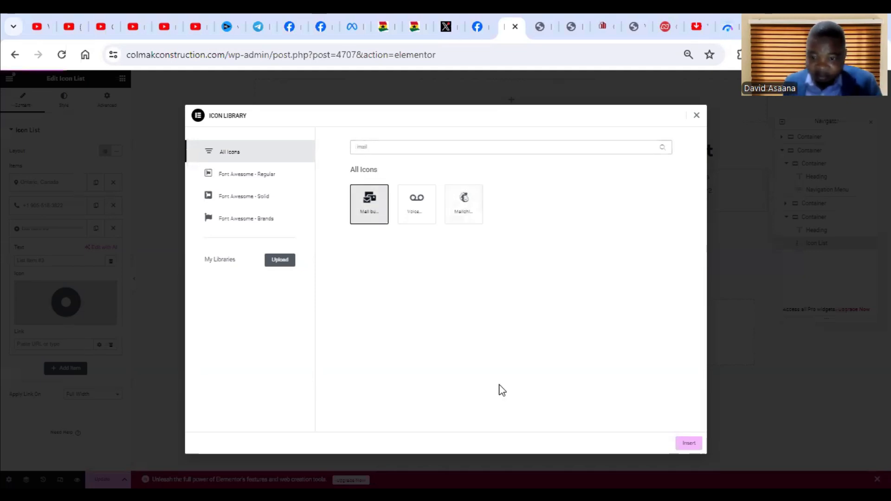
pyautogui.click(689, 443)
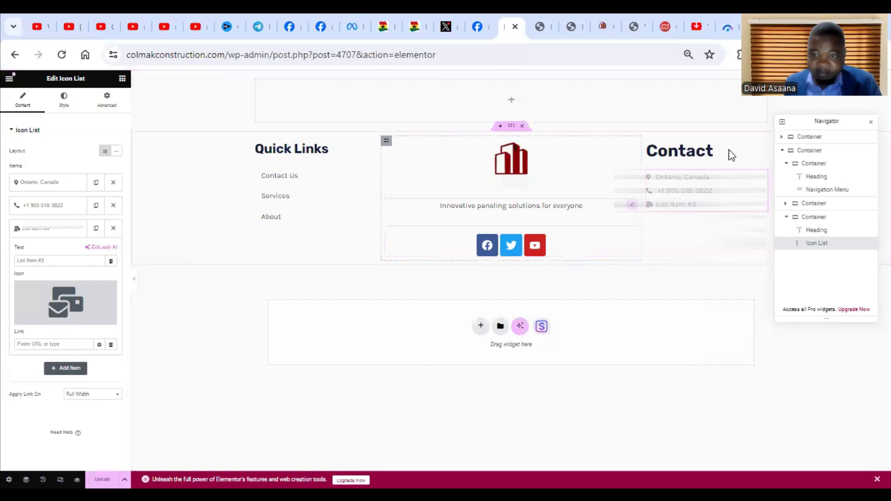
# Replace the third contact list item's text with the company's contact e-mail address copied from another tab.
pyautogui.click(536, 16)
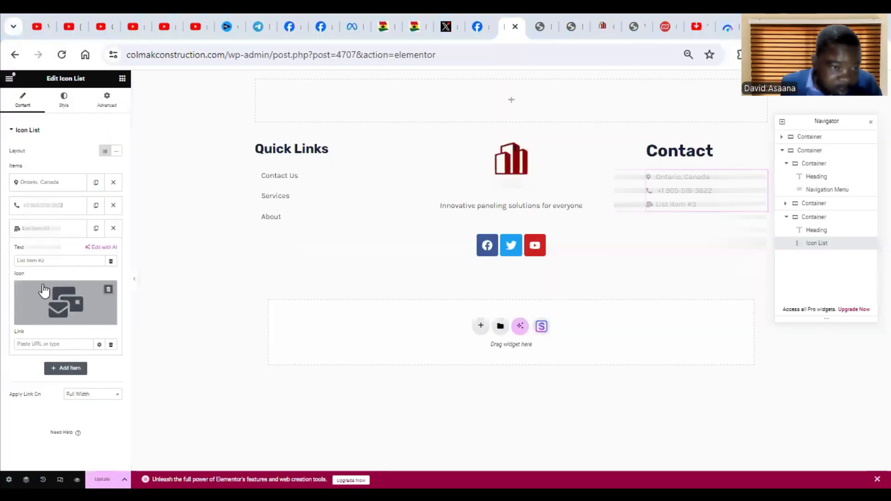
pyautogui.hotkey('ctrl', 'a')
pyautogui.press('BackSpace')
pyautogui.hotkey('ctrl', 'v')
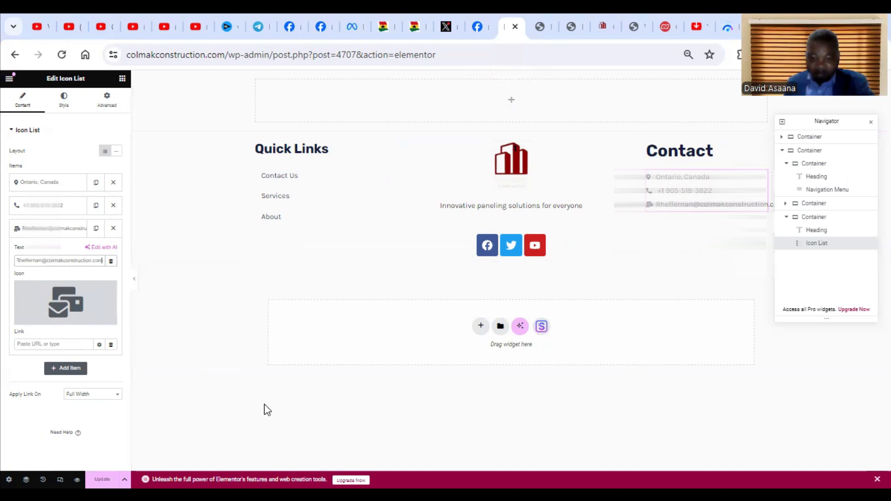
# Save the updated footer and check it at the end of the live site's home page.
pyautogui.click(89, 494)
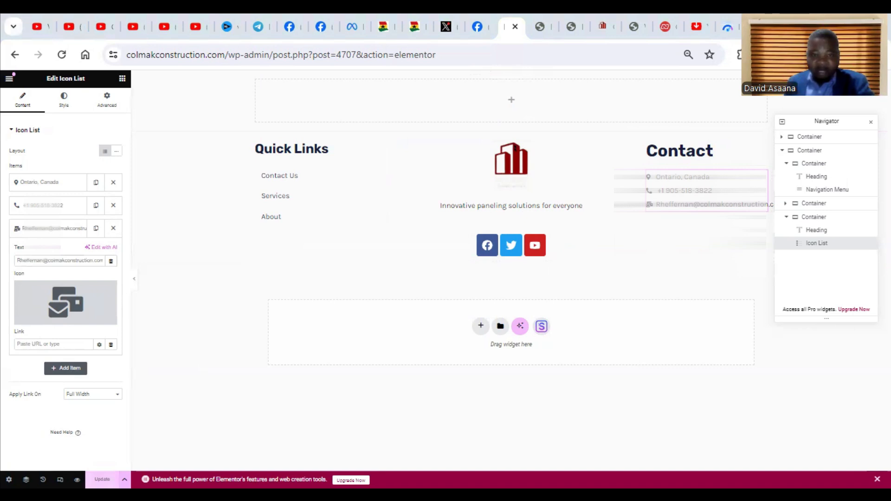
pyautogui.click(102, 479)
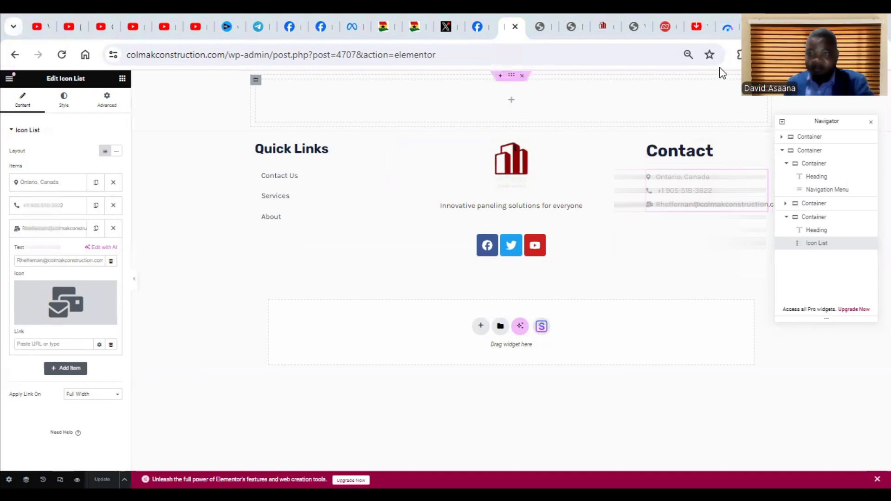
pyautogui.click(626, 21)
pyautogui.scroll(-20, 626, 178)
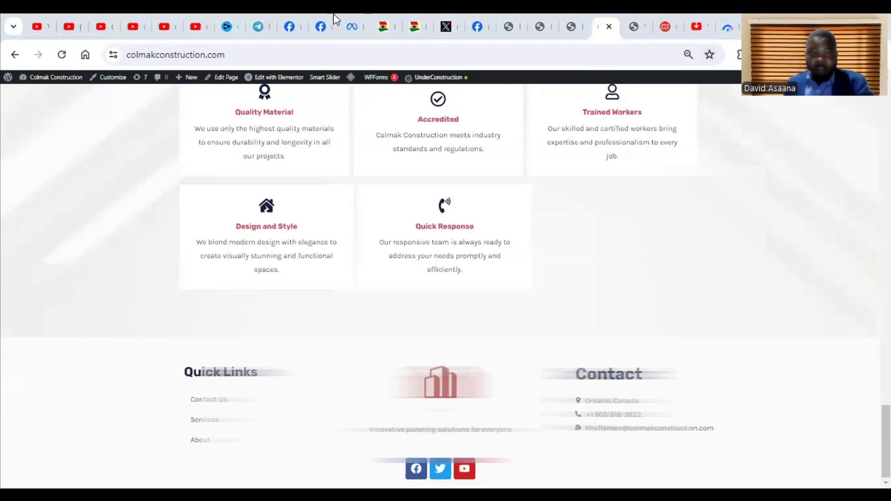
# Back in the footer editor, add a Flexbox container with the Direction Column structure below the three-column footer section.
pyautogui.click(510, 14)
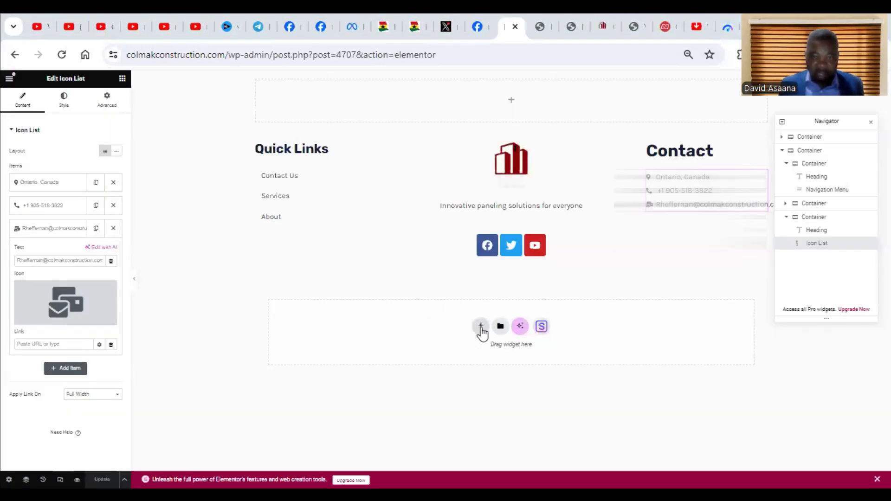
pyautogui.click(481, 328)
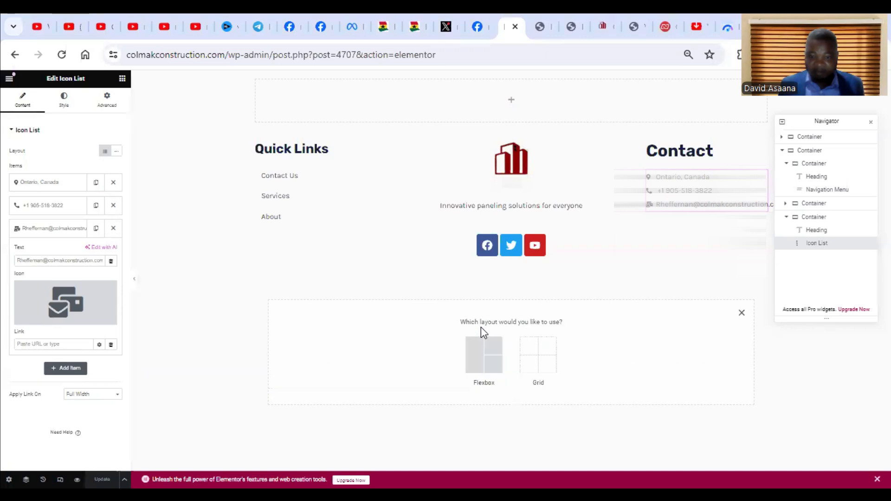
pyautogui.click(481, 362)
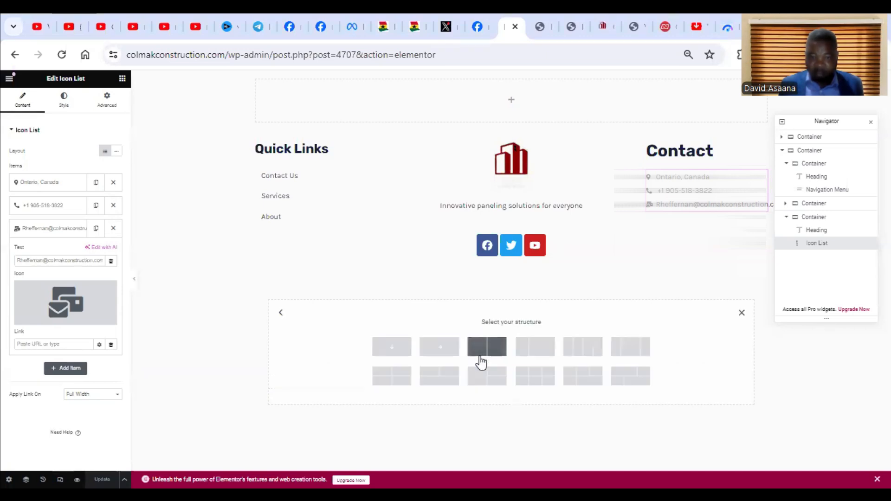
pyautogui.click(388, 351)
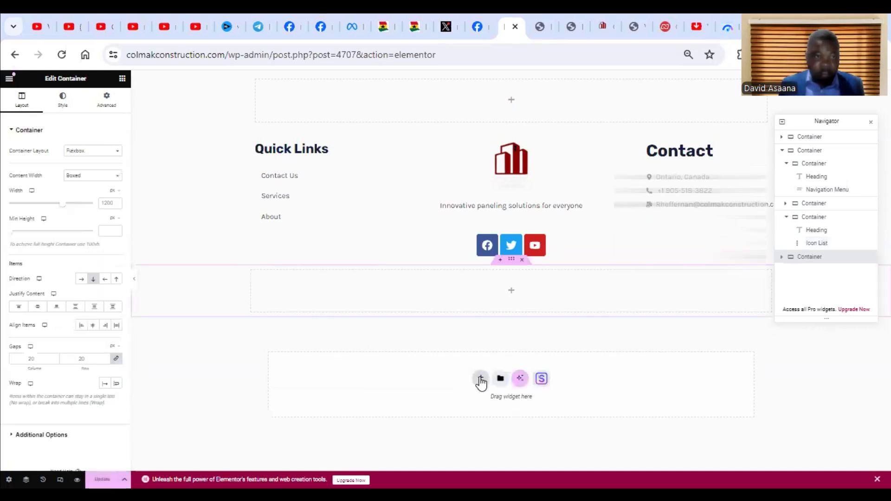
# Add a Copyright widget to the new container, finding it with the search term copy, and center its text.
pyautogui.click(122, 79)
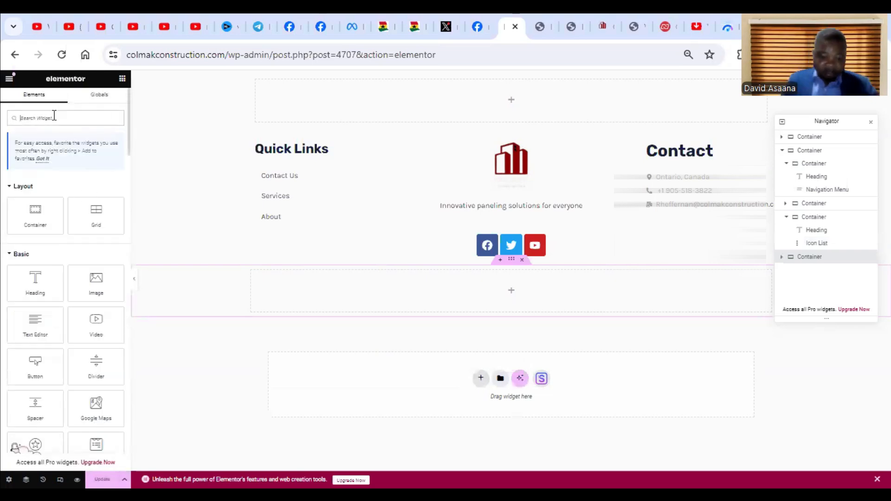
pyautogui.write('copy')
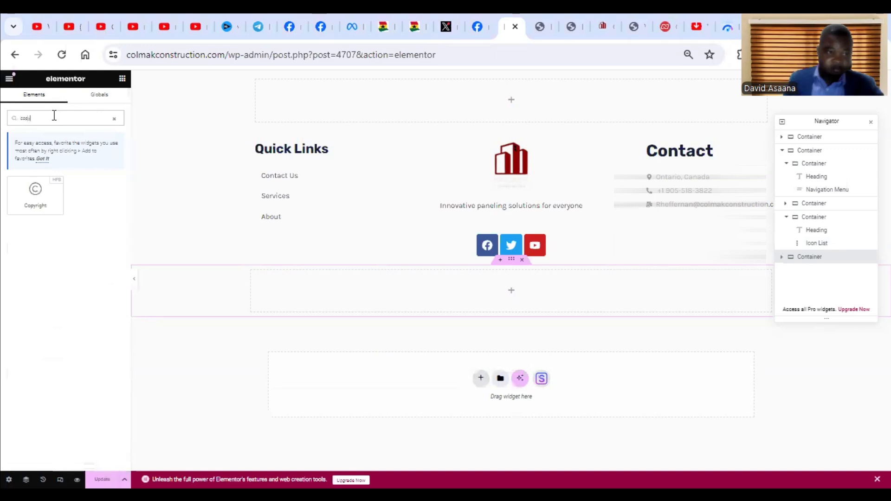
pyautogui.moveTo(41, 190); pyautogui.dragTo(491, 283)
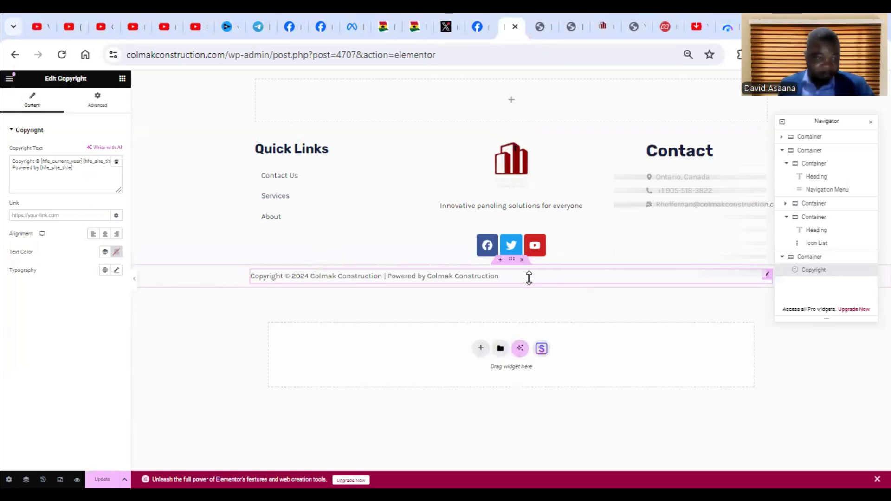
pyautogui.click(105, 235)
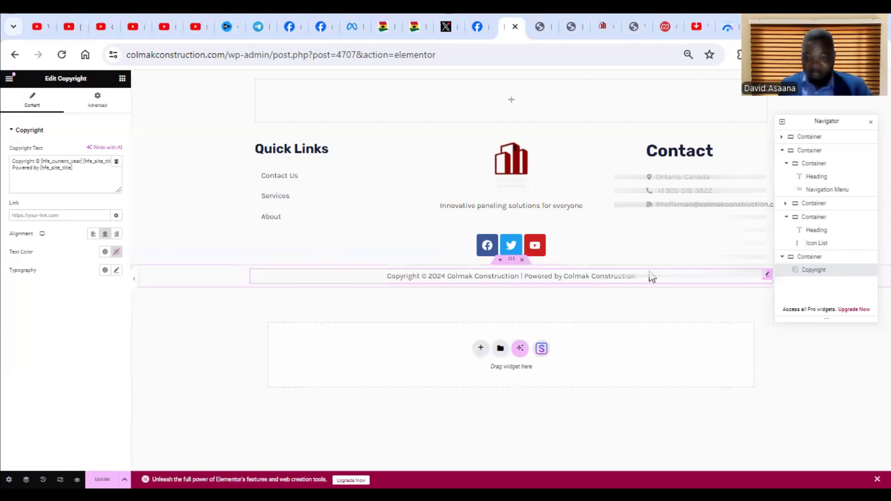